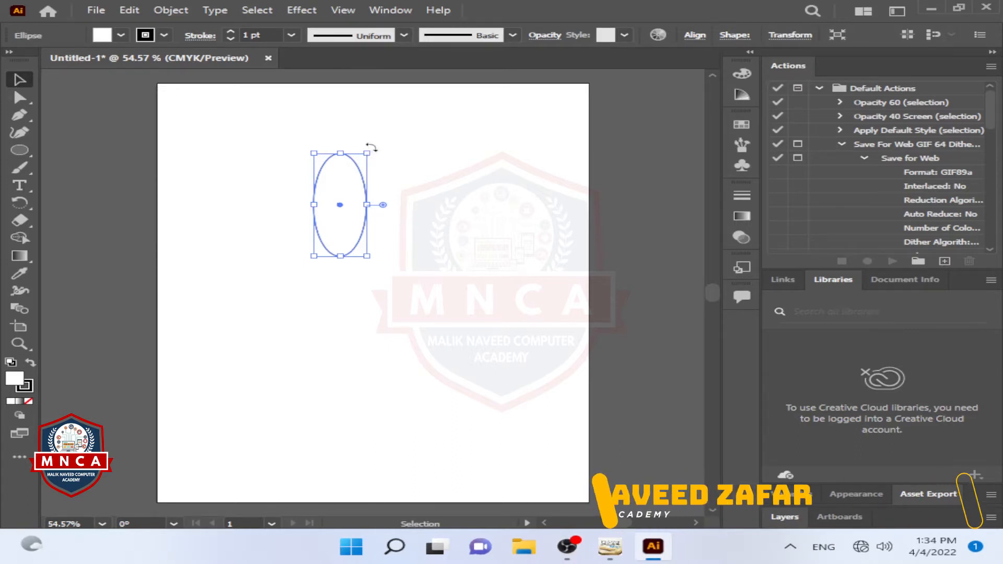
Try rotating the ellipse about its own centre with the Selection tool, and undo the last rotation.
mouse_move(374, 148)
mouse_down()
mouse_move(409, 172)
mouse_move(418, 207)
mouse_move(383, 287)
mouse_move(405, 266)
mouse_move(392, 149)
mouse_move(331, 118)
mouse_move(427, 157)
mouse_move(347, 291)
mouse_move(197, 164)
mouse_move(448, 238)
mouse_move(355, 141)
mouse_move(242, 150)
mouse_move(316, 214)
mouse_move(338, 252)
mouse_move(361, 157)
mouse_up()
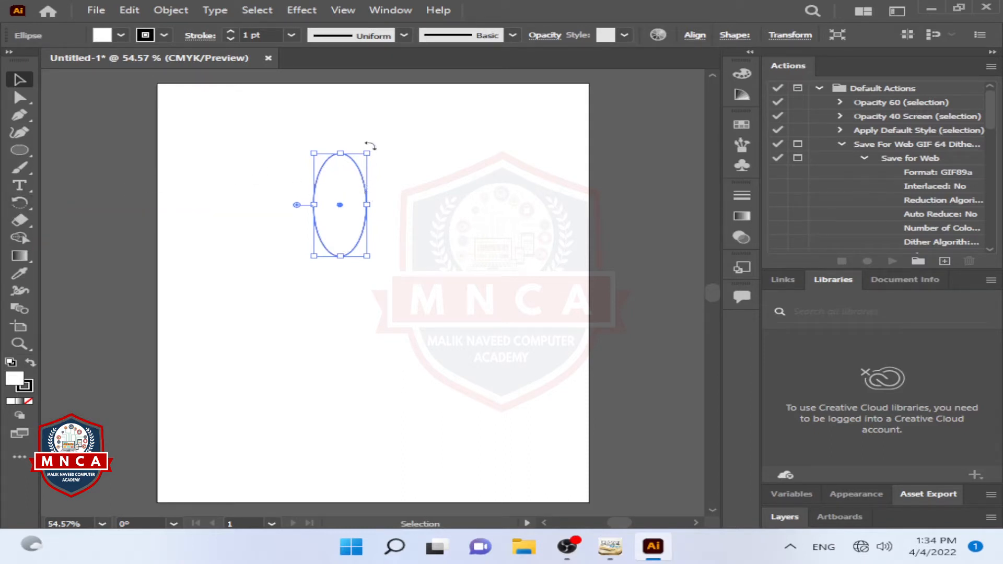
drag(372, 150, 374, 214)
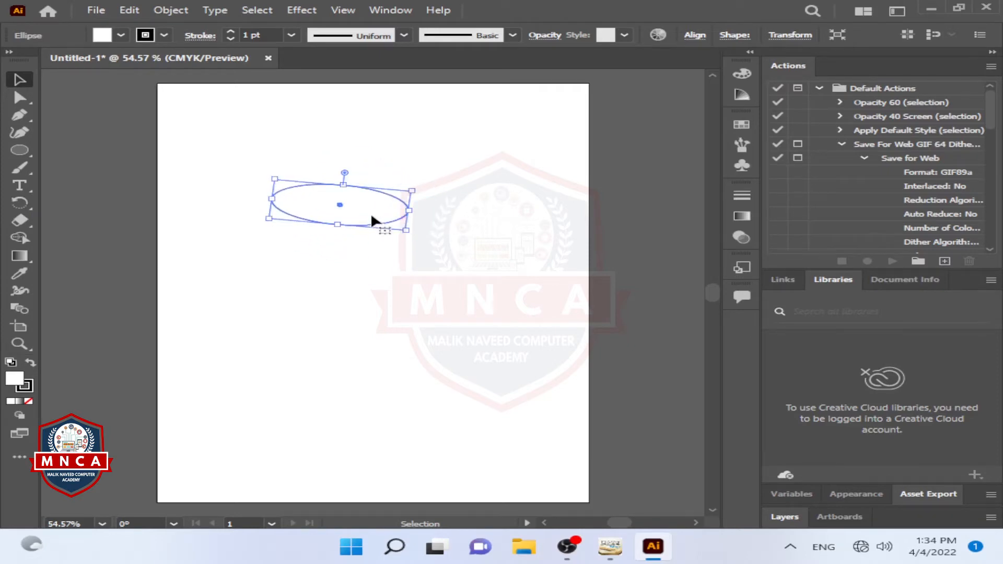
key(ctrl+z)
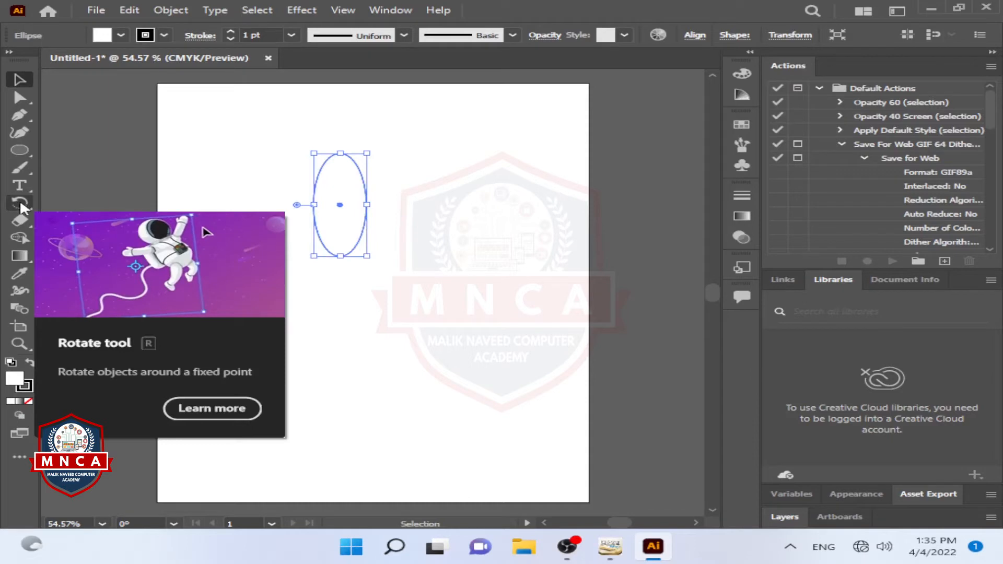
With the Rotate tool, place the pivot inside the ellipse's lower end, swing the ellipse clockwise and return it to nearly upright.
click(20, 204)
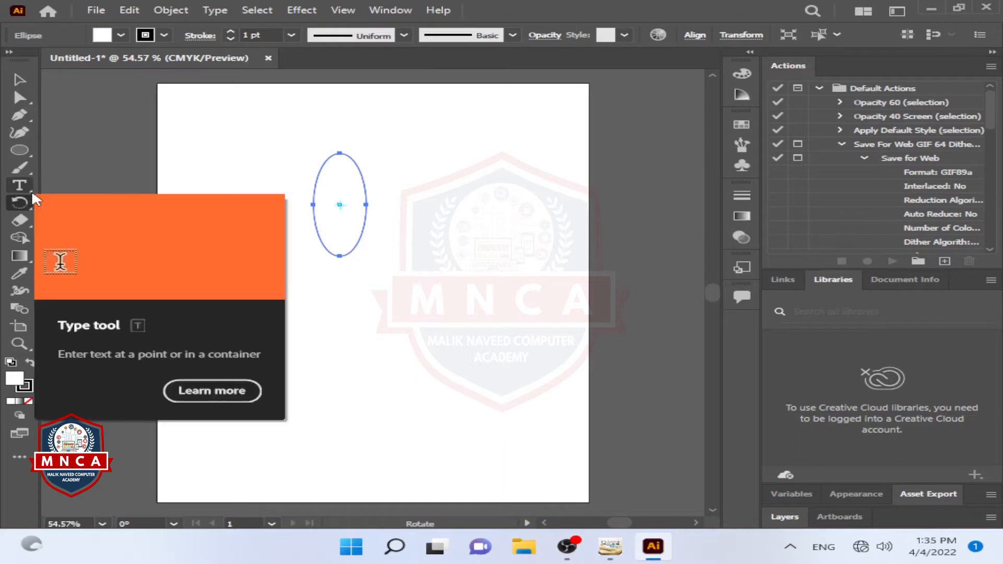
key(ctrl+equal)
key(ctrl+equal)
key(ctrl+equal)
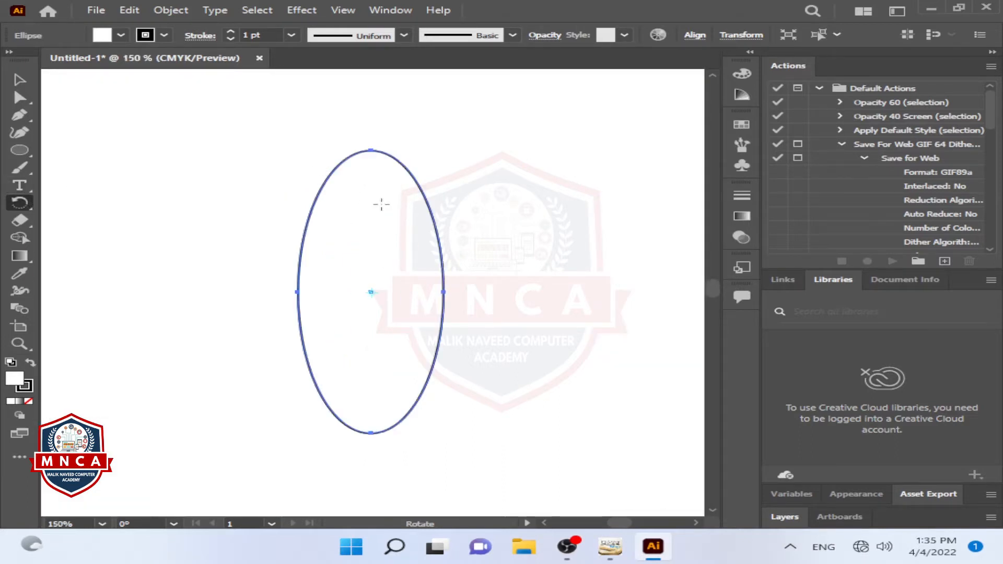
click(371, 397)
drag(373, 191, 454, 207)
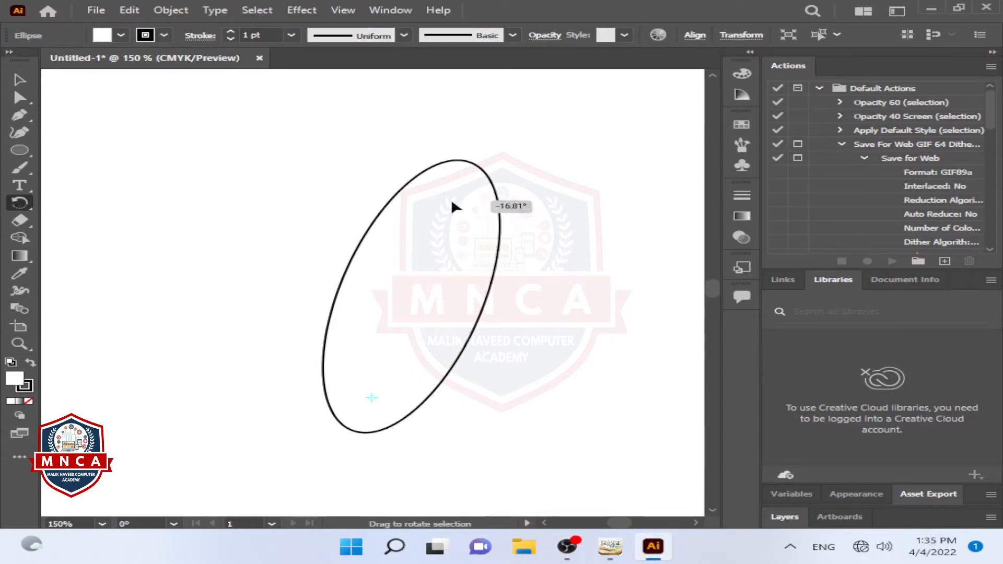
drag(454, 207, 369, 178)
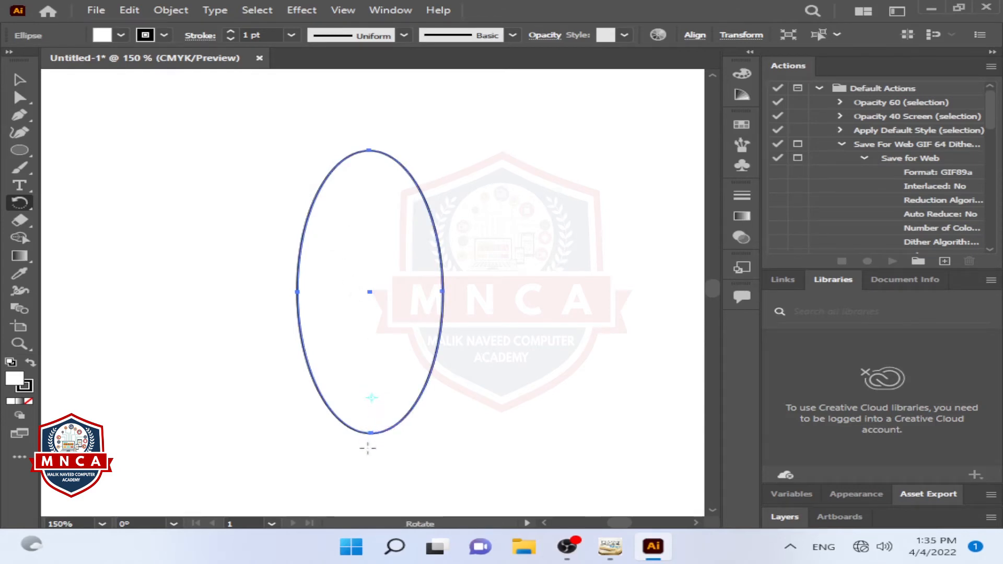
Move the rotation pivot just below the ellipse and tilt the ellipse slightly clockwise around it.
click(374, 475)
drag(369, 211, 380, 238)
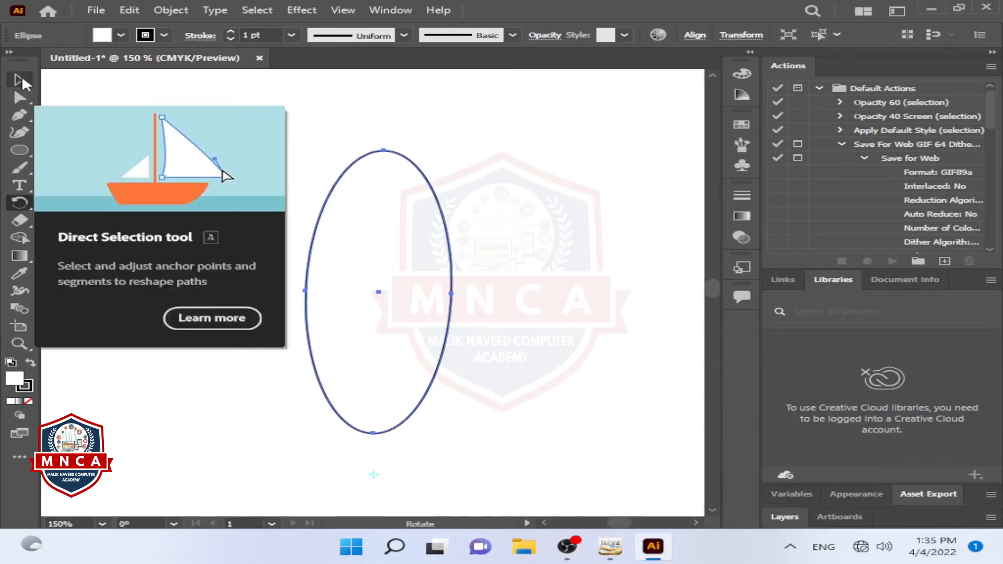
click(20, 80)
mouse_move(465, 147)
mouse_down()
mouse_move(488, 149)
mouse_move(605, 215)
mouse_move(594, 189)
mouse_move(561, 150)
mouse_move(580, 174)
mouse_move(540, 148)
mouse_move(596, 316)
mouse_move(470, 149)
mouse_move(448, 152)
mouse_move(439, 139)
mouse_move(454, 147)
mouse_up()
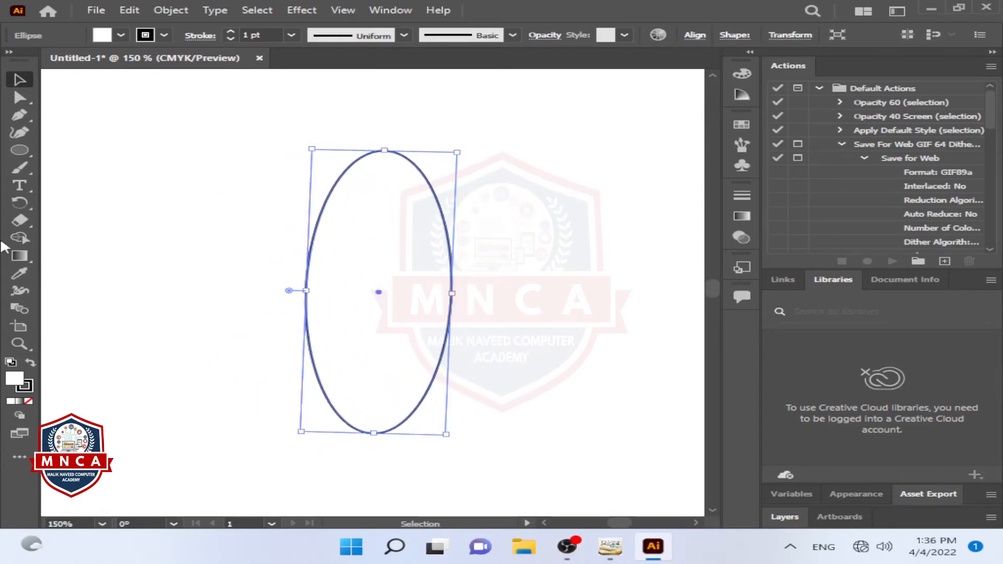
Switch to the InPage notes, highlight the passage on rotating an object by an entered angle, and return to Illustrator.
click(21, 205)
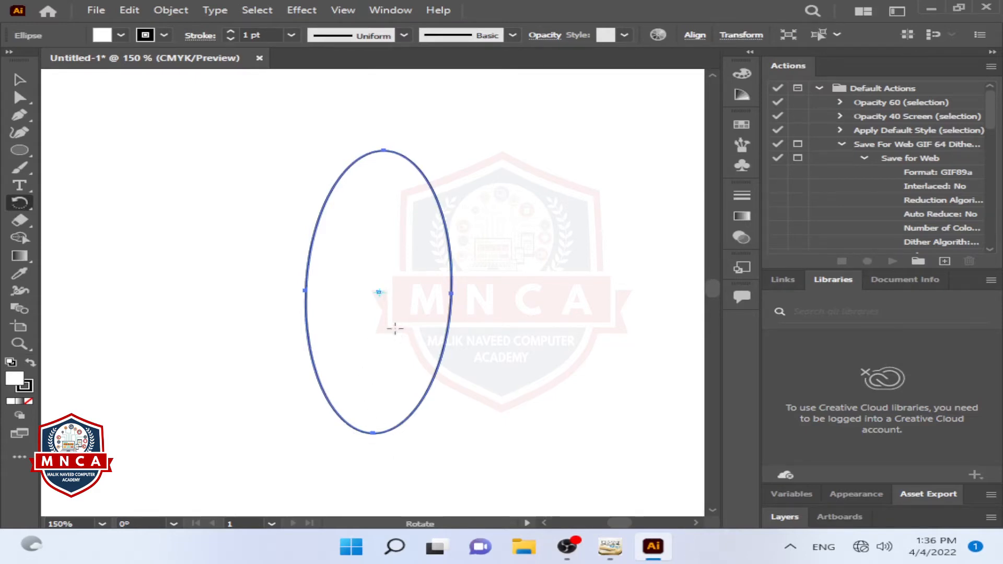
key(ctrl+minus)
key(ctrl+minus)
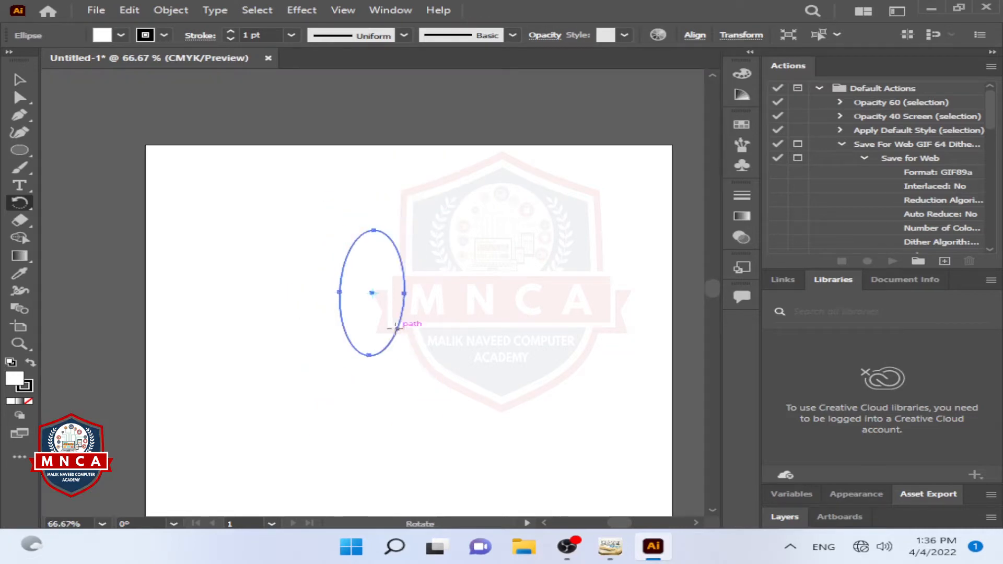
click(610, 546)
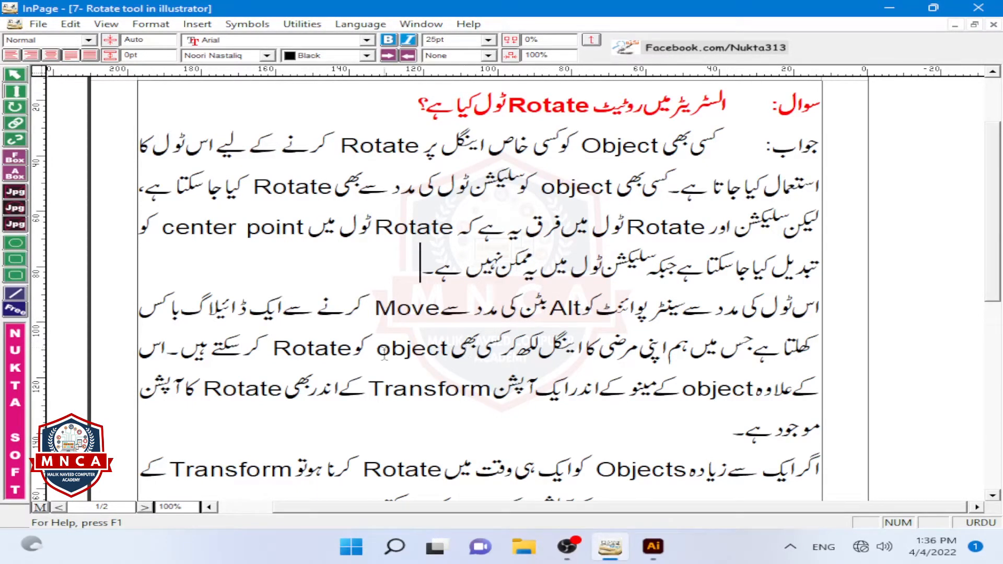
drag(164, 355, 842, 290)
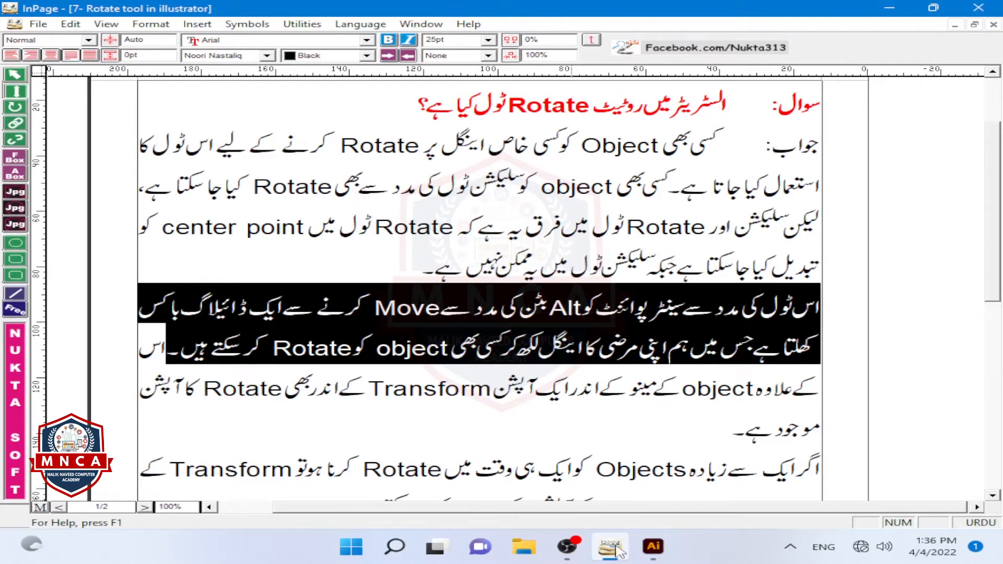
click(652, 547)
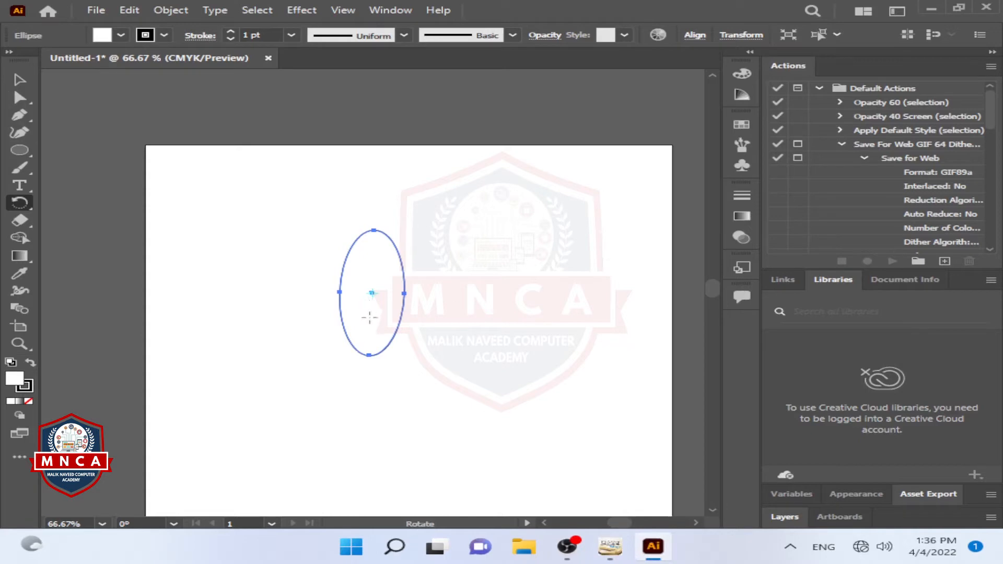
Place the rotation pivot just below the ellipse and open the Rotate dialog for it, moved clear of the artwork.
click(370, 345)
click(20, 80)
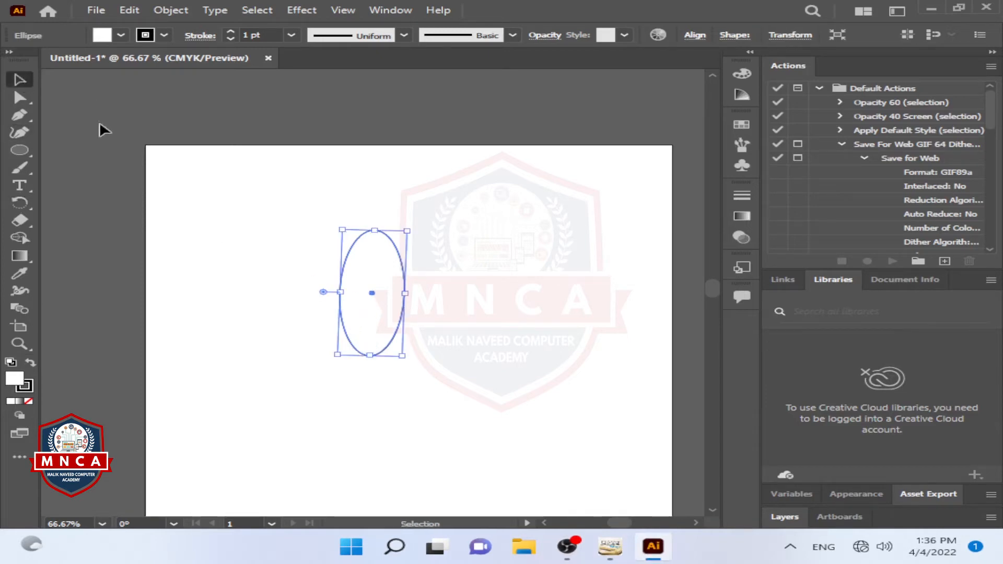
click(20, 202)
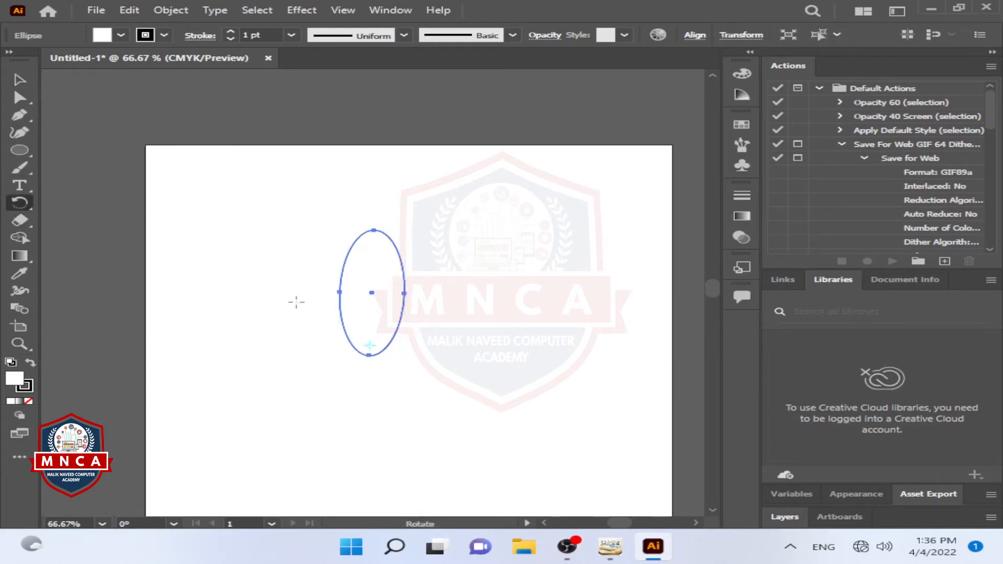
key(alt)
alt+click(370, 365)
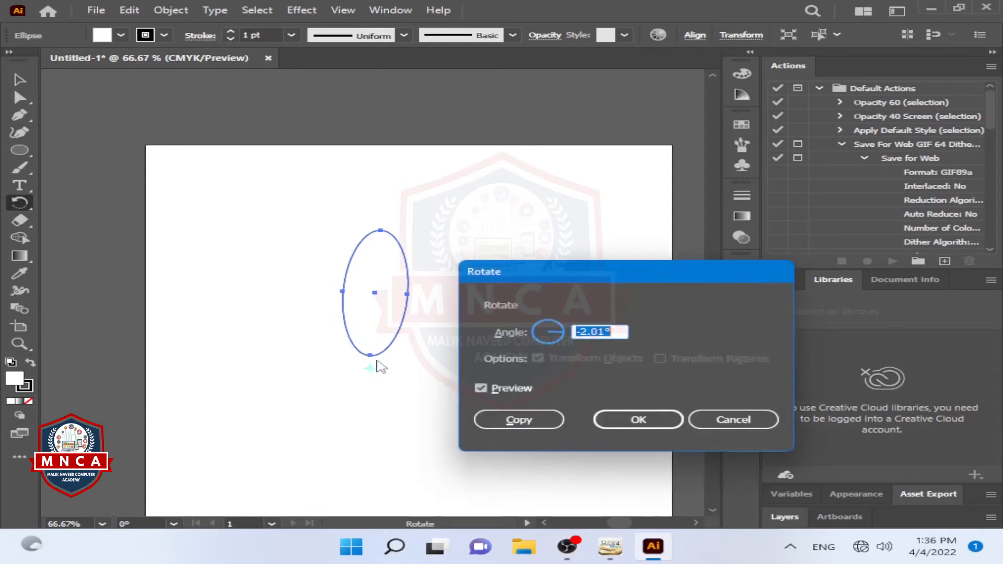
drag(582, 276, 580, 206)
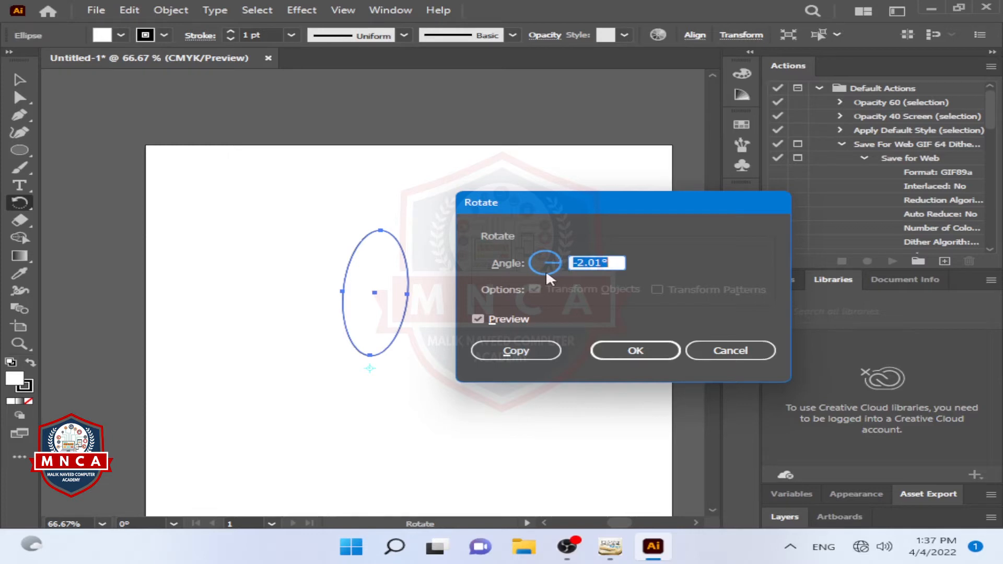
Set the ellipse's rotation angle to 60° and toggle the preview off and on.
click(612, 260)
double_click(613, 261)
text(30)
key(BackSpace)
text(60)
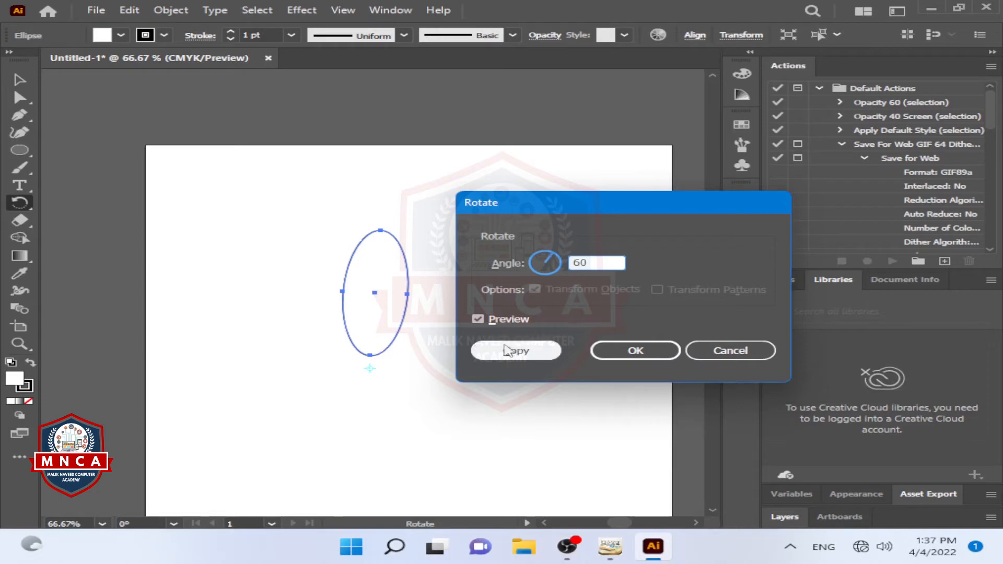
click(475, 319)
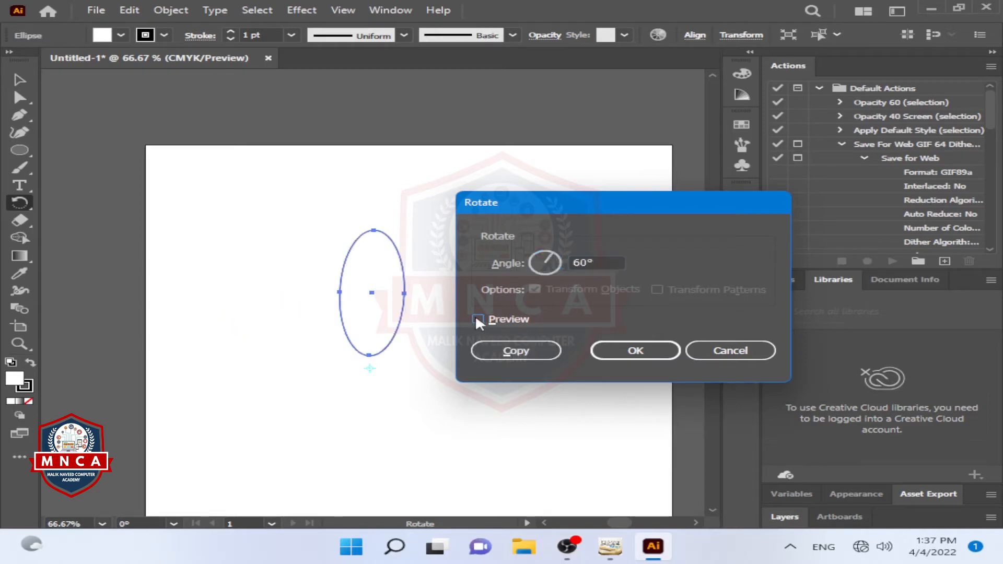
click(475, 318)
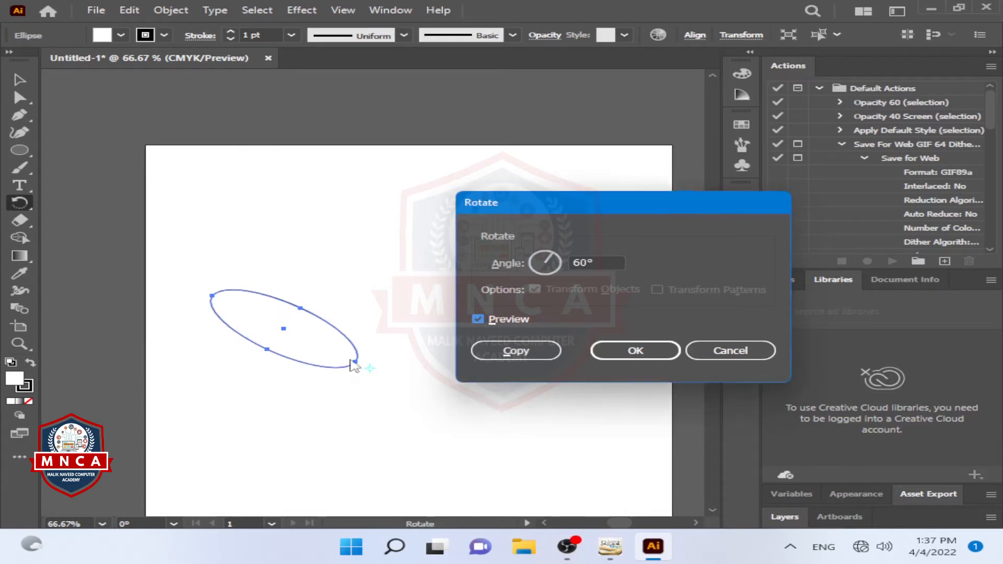
Preview the ellipse's rotation at -60°, and set the angle back to 60°.
click(576, 262)
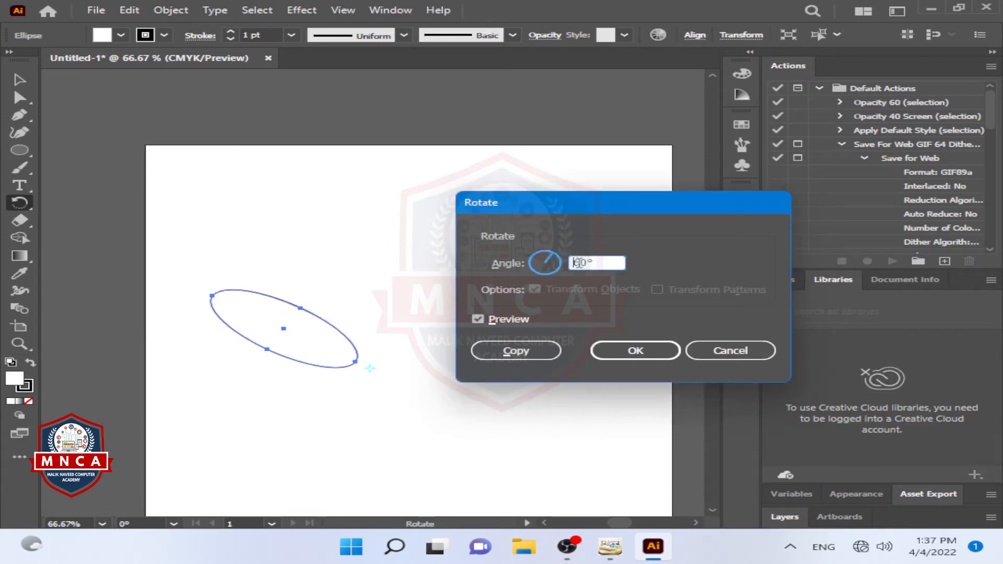
text(-)
click(499, 316)
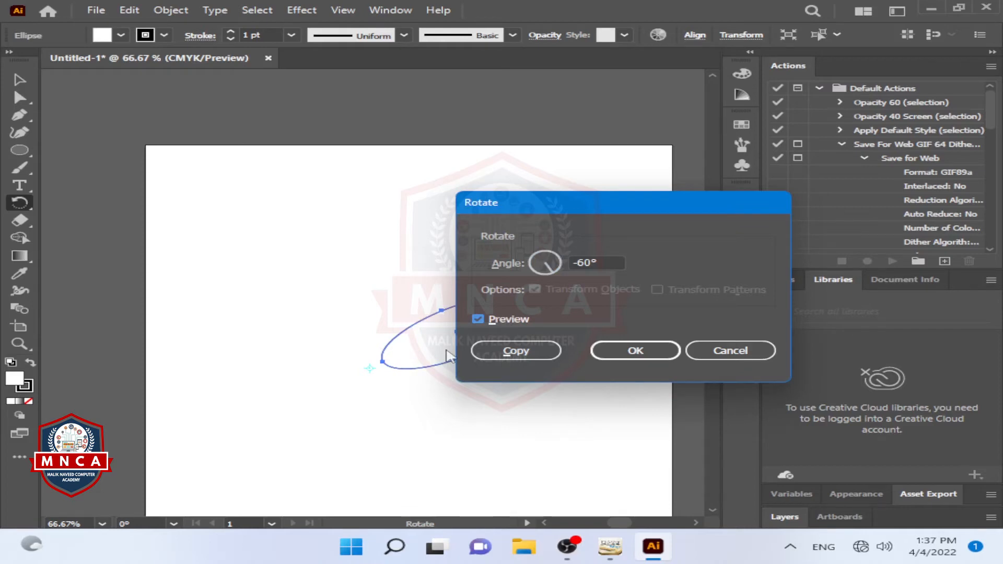
click(574, 263)
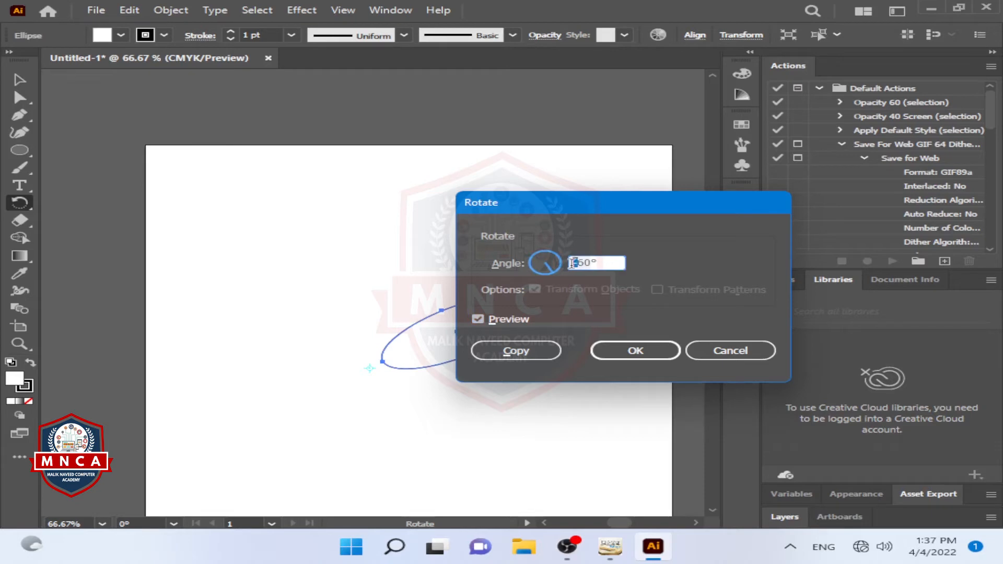
key(BackSpace)
click(502, 311)
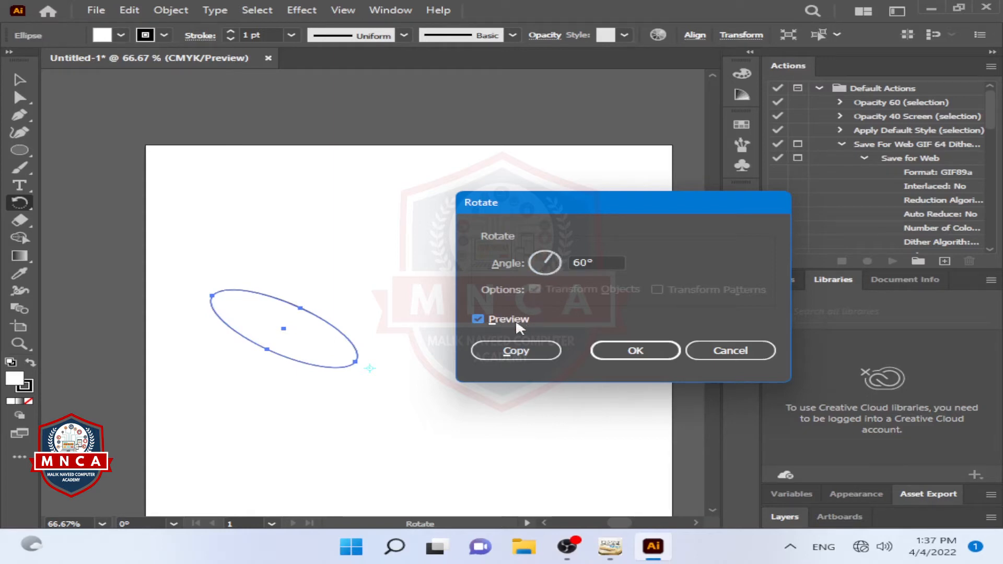
Compare the rotation with the preview off and on, and create a copy of the ellipse rotated by 60°.
click(479, 320)
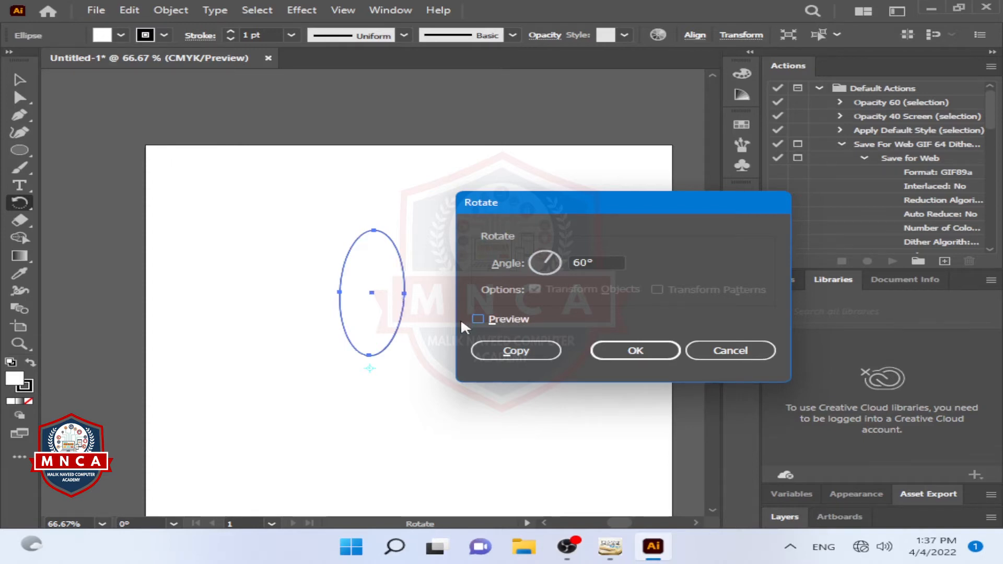
click(490, 320)
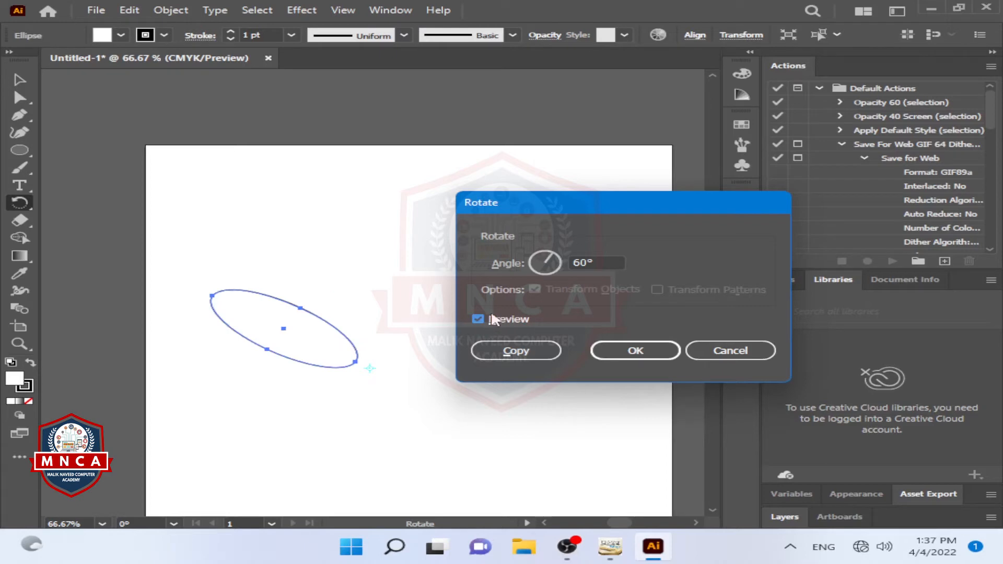
click(516, 351)
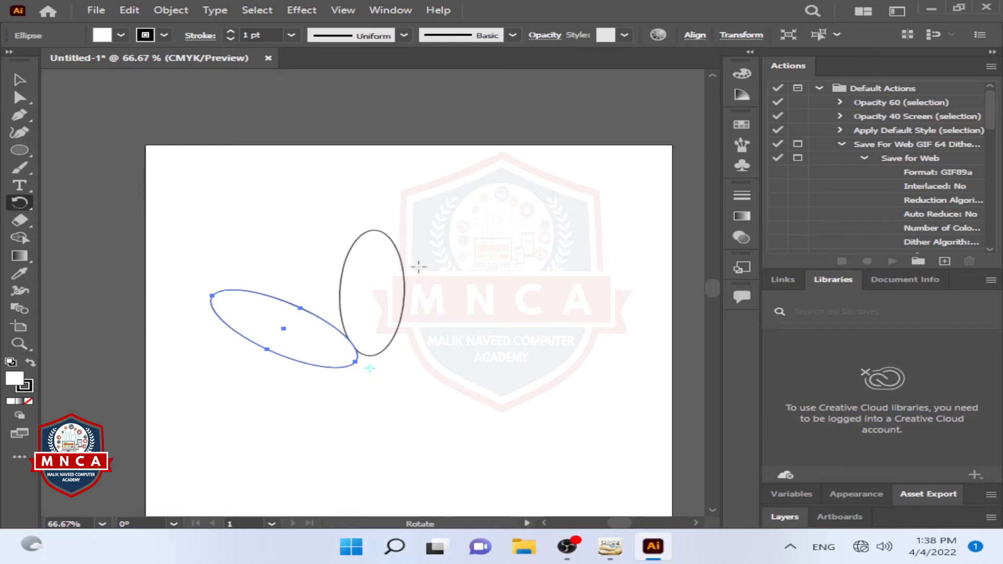
key(v)
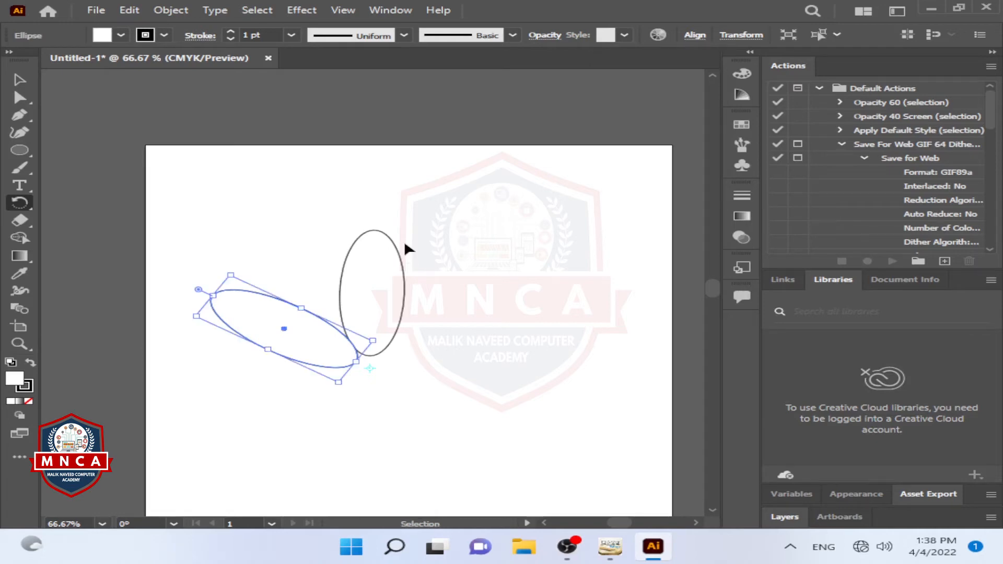
key(r)
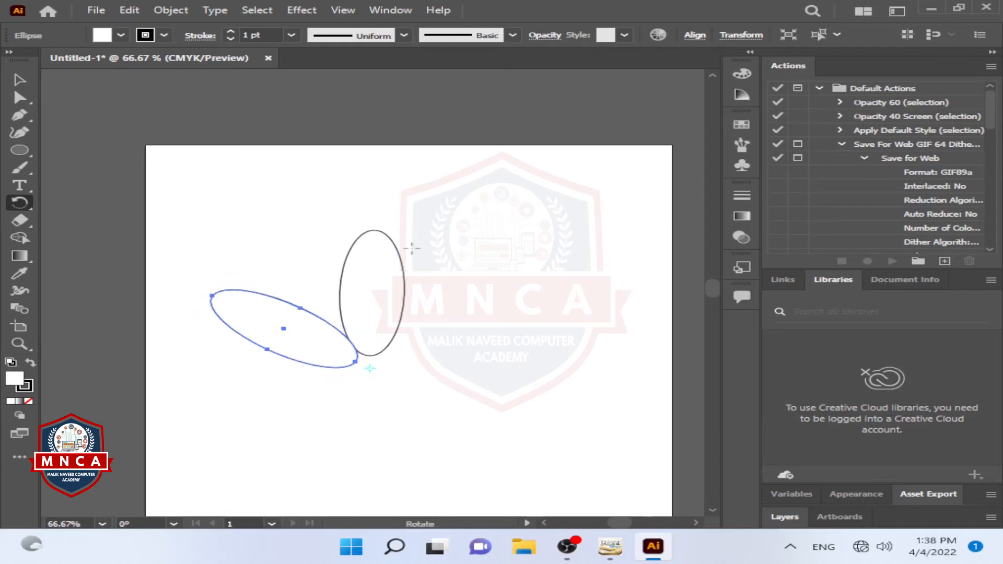
key(v)
key(r)
Switch to the InPage notes, examine the passage on the Object menu's Transform and Rotate options, and return to Illustrator.
key(alt+Tab)
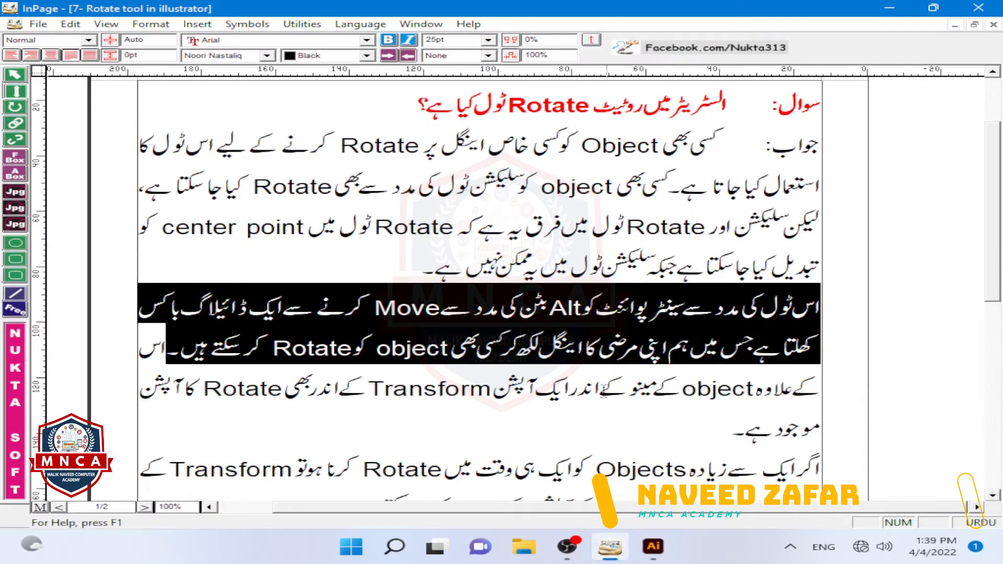
drag(374, 385, 424, 387)
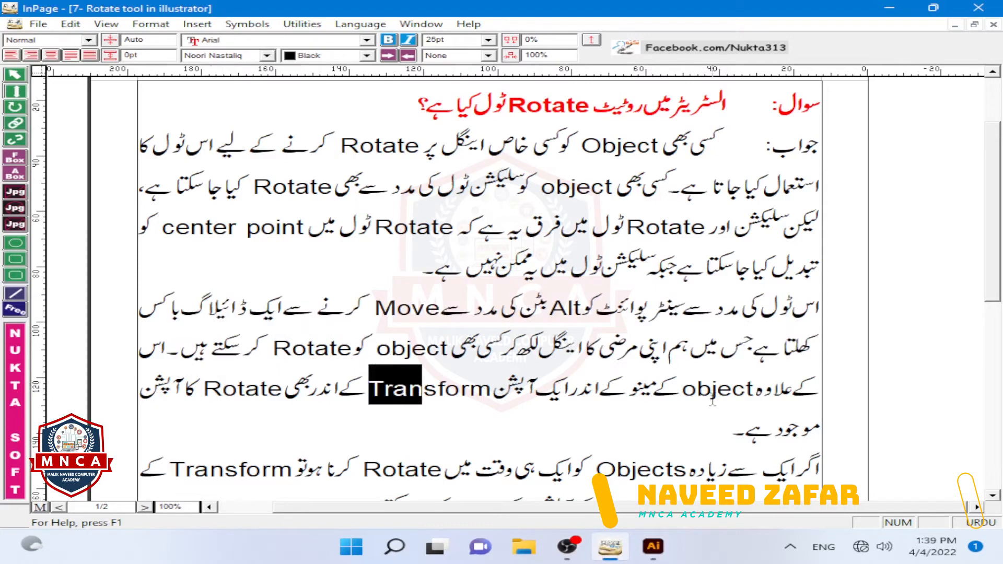
drag(730, 423, 828, 438)
drag(160, 344, 139, 347)
click(166, 349)
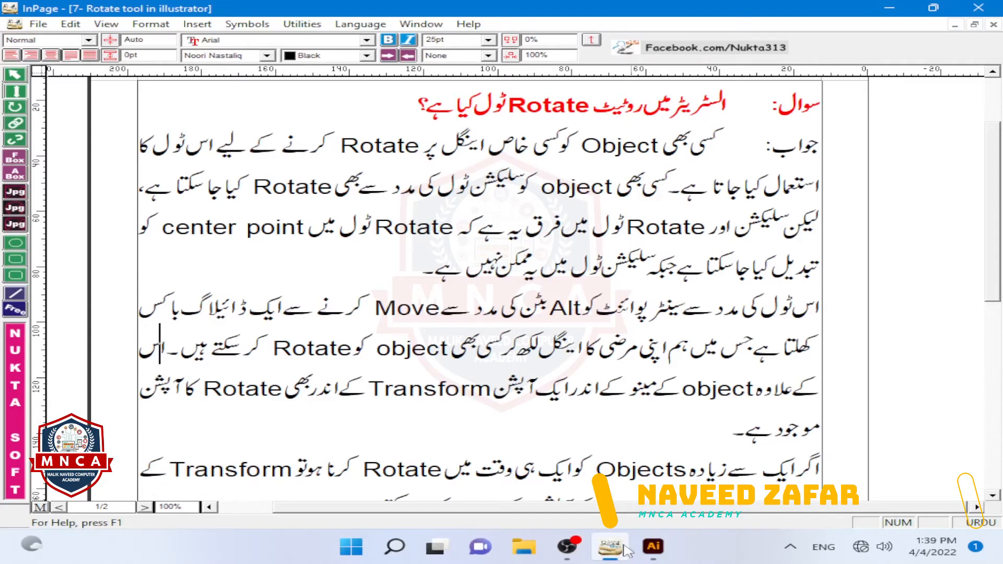
click(651, 549)
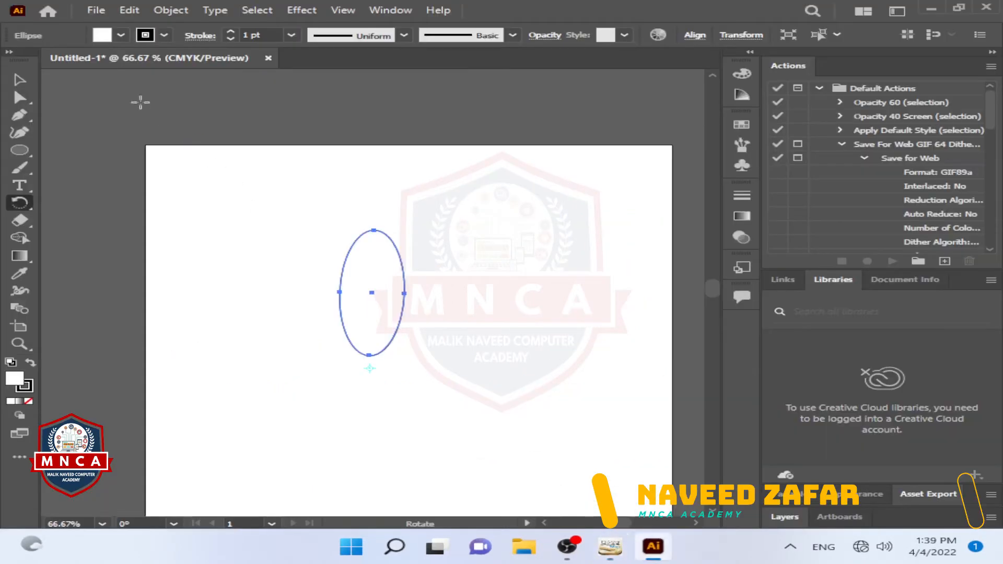
Create a copy of the ellipse rotated by 35° about its centre, using the Transform Rotate command.
click(174, 10)
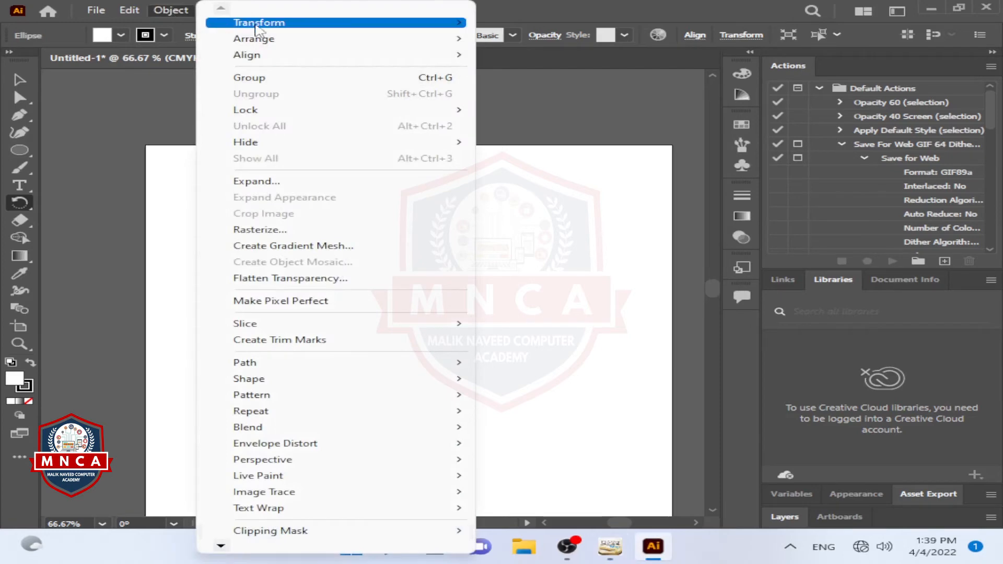
mouse_move(252, 26)
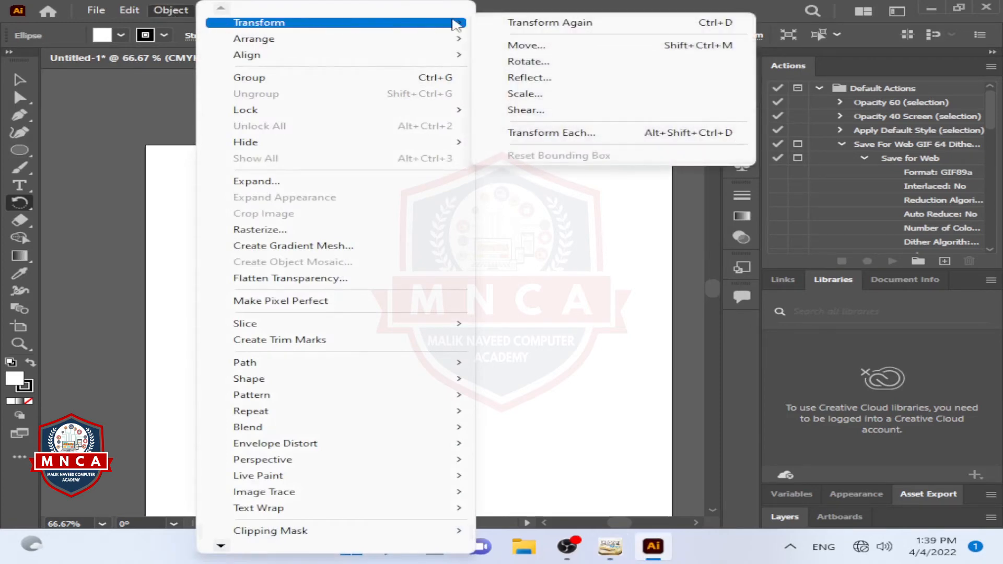
click(526, 62)
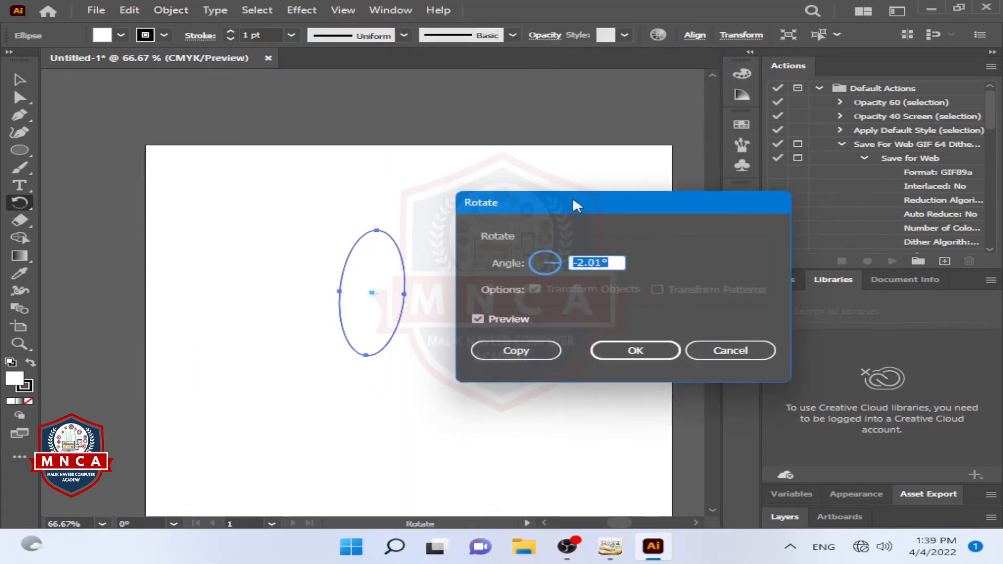
drag(572, 198, 590, 174)
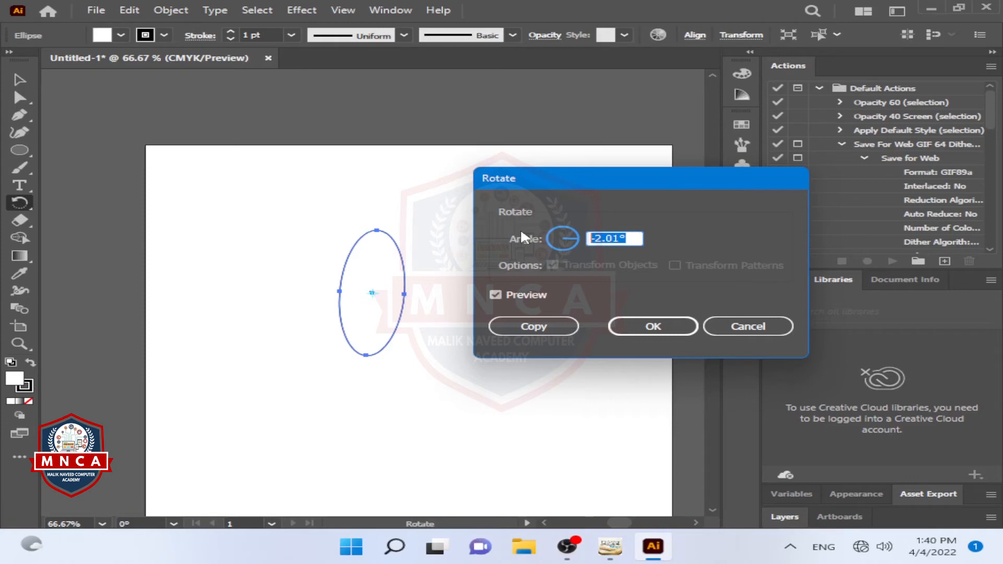
text(35)
click(557, 327)
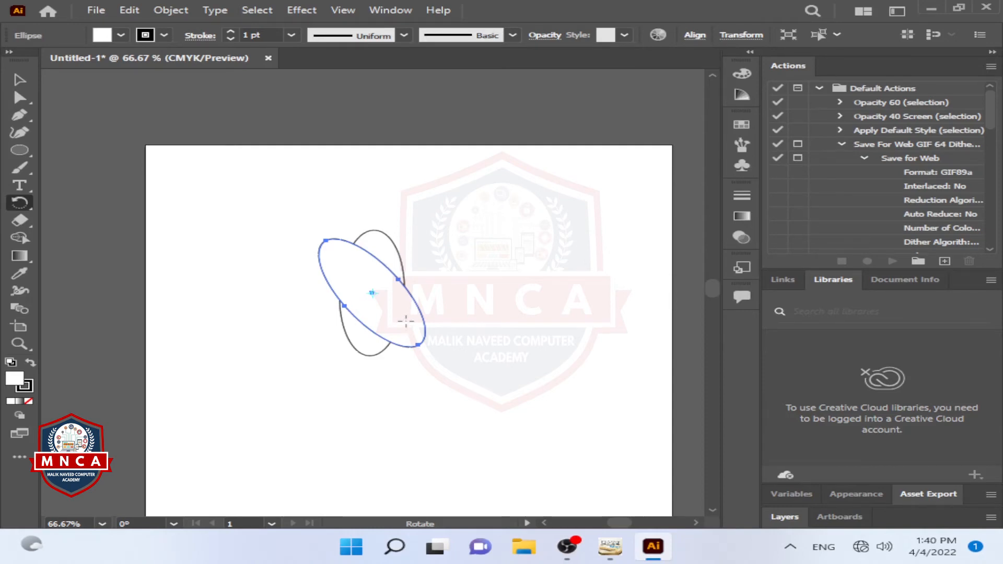
Switch to the InPage notes, examine the passage on rotating several objects with Transform Each, and return to Illustrator.
key(alt+Tab)
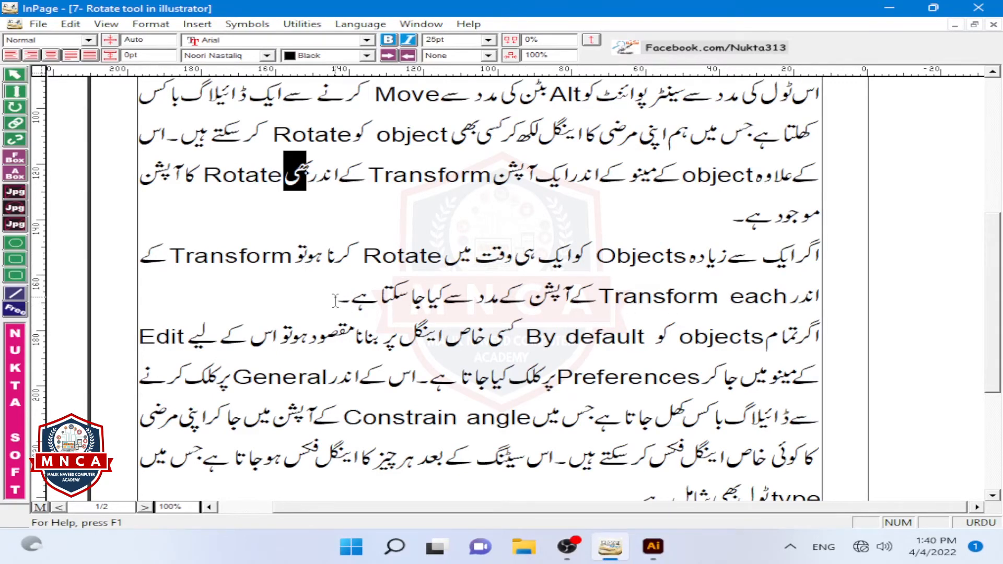
drag(335, 302, 821, 246)
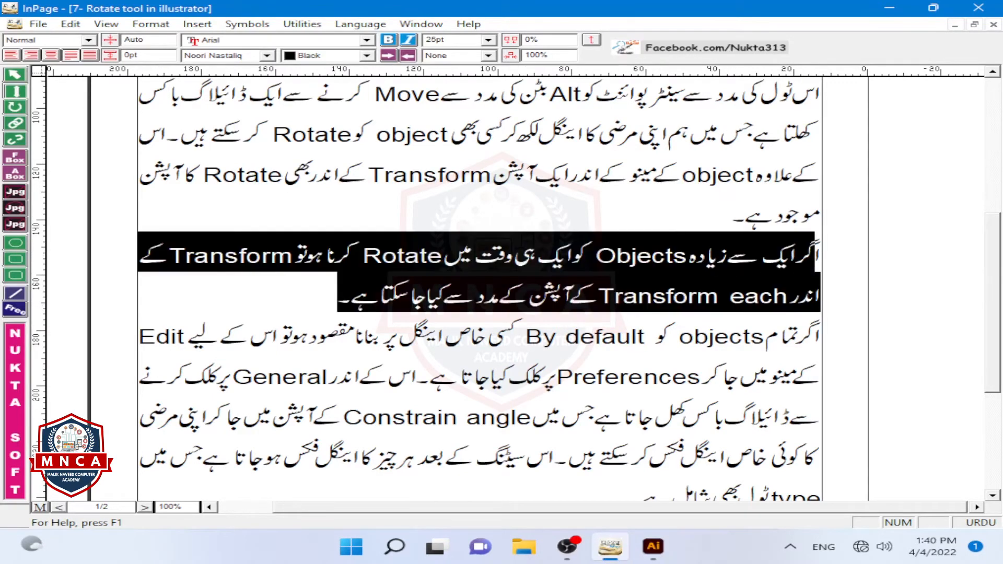
click(890, 9)
Delete the rotated copy, then shrink the remaining ellipse and move it toward the left half of the artboard.
key(v)
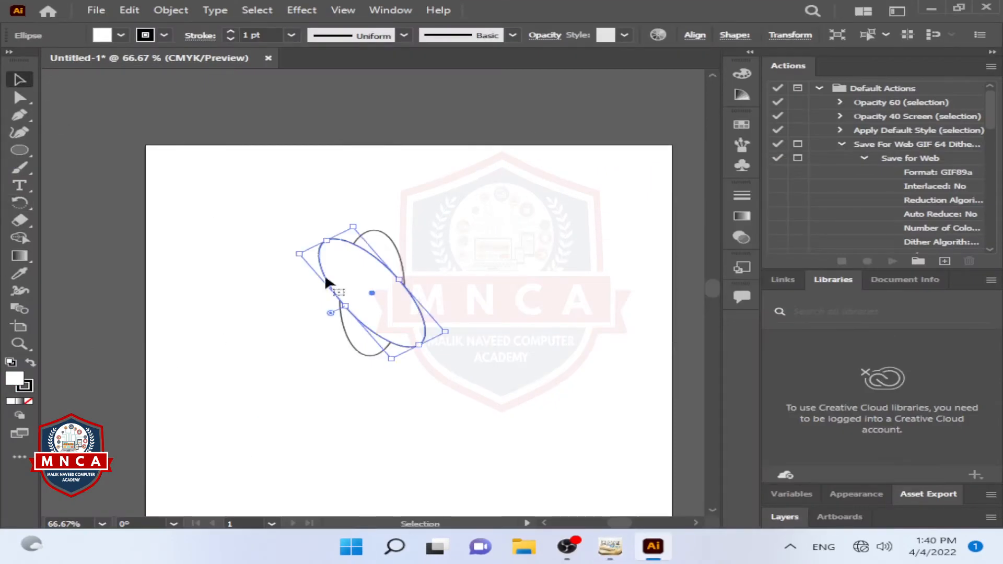
key(Delete)
drag(384, 318, 327, 303)
drag(347, 218, 313, 268)
Draw a tall narrow rectangle to the right of the ellipse and a small five-pointed star beside it.
click(24, 146)
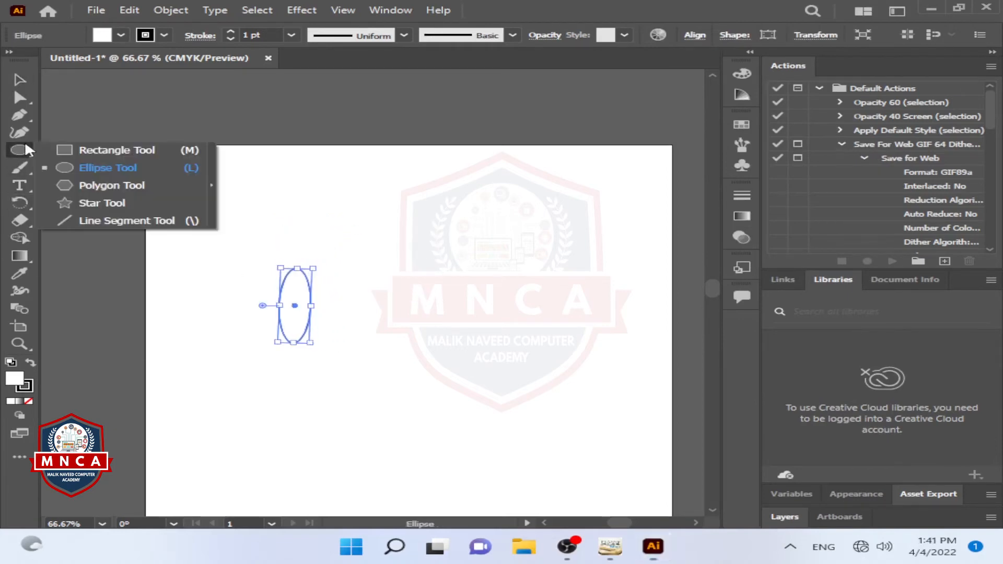
click(68, 150)
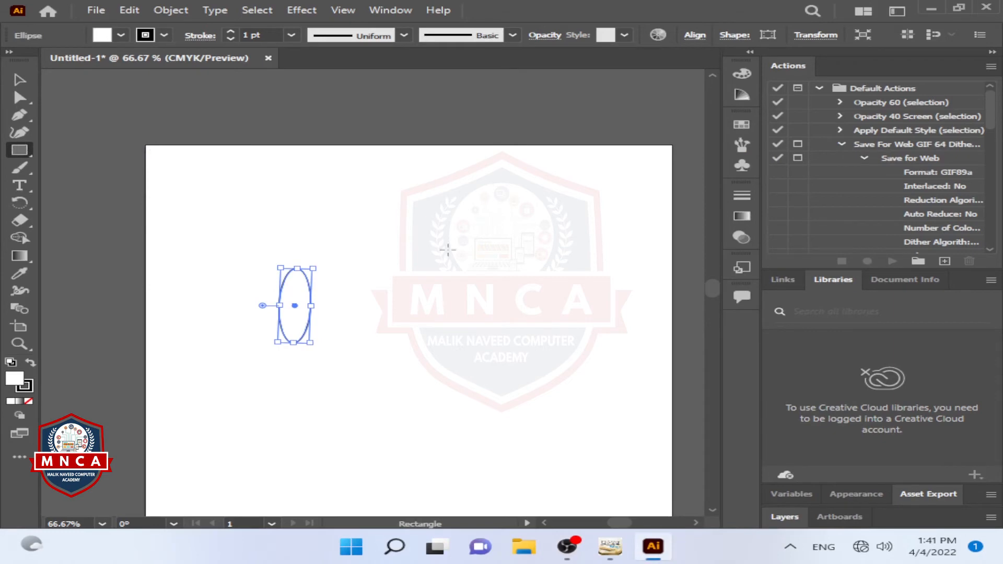
drag(343, 270, 376, 344)
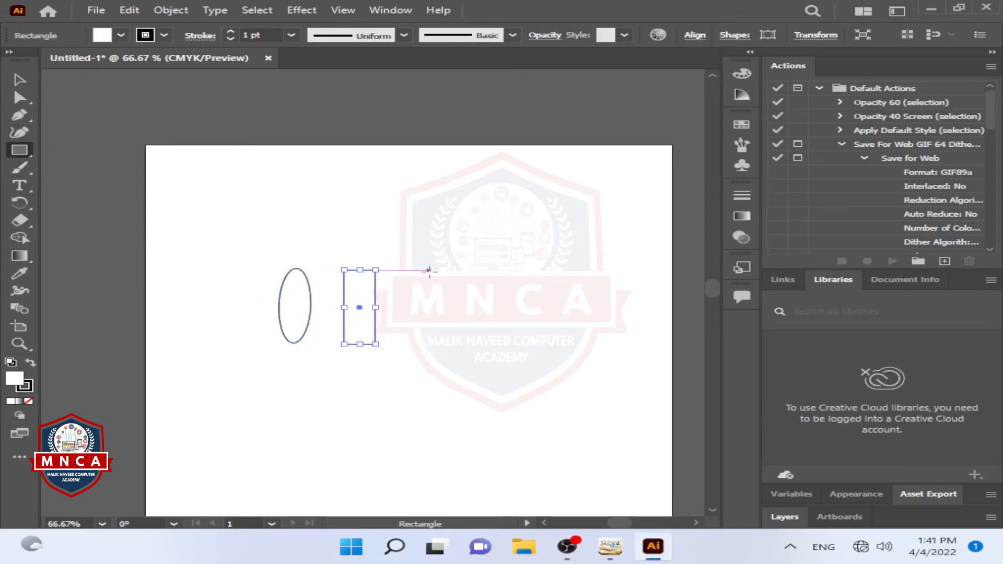
click(29, 152)
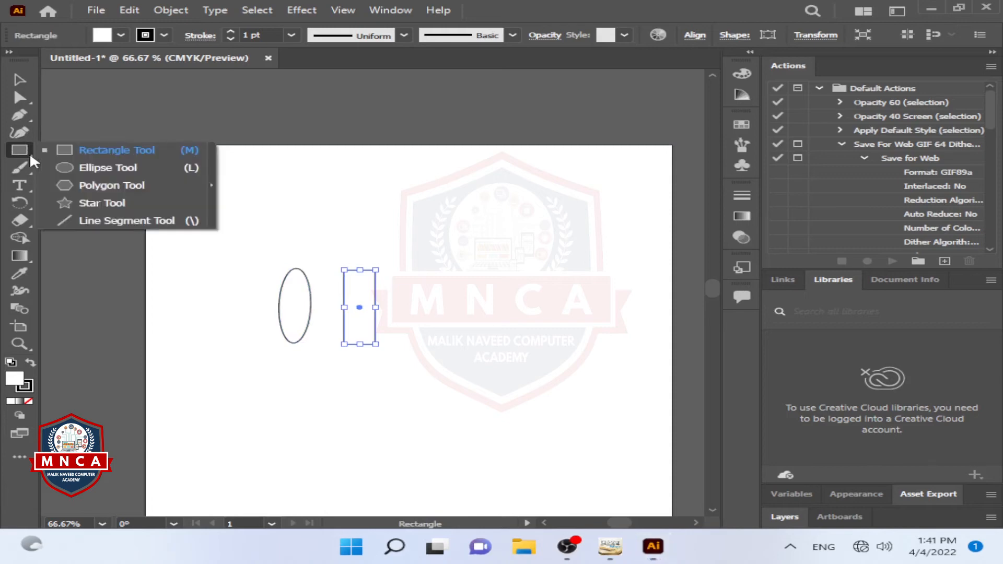
click(84, 204)
drag(408, 284, 416, 303)
Select the ellipse, rectangle and star together and start Transform Each on them.
click(19, 80)
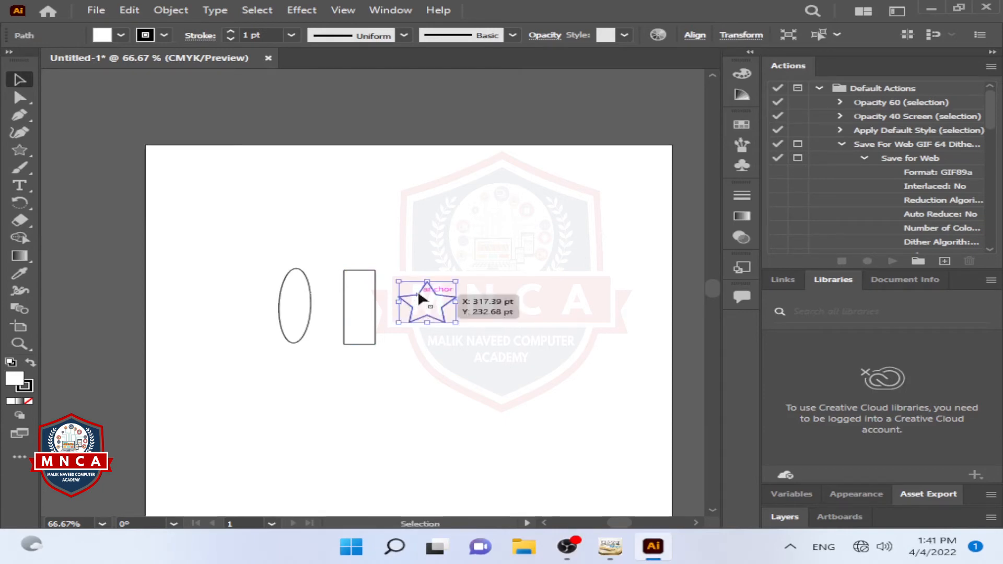
drag(229, 231, 550, 405)
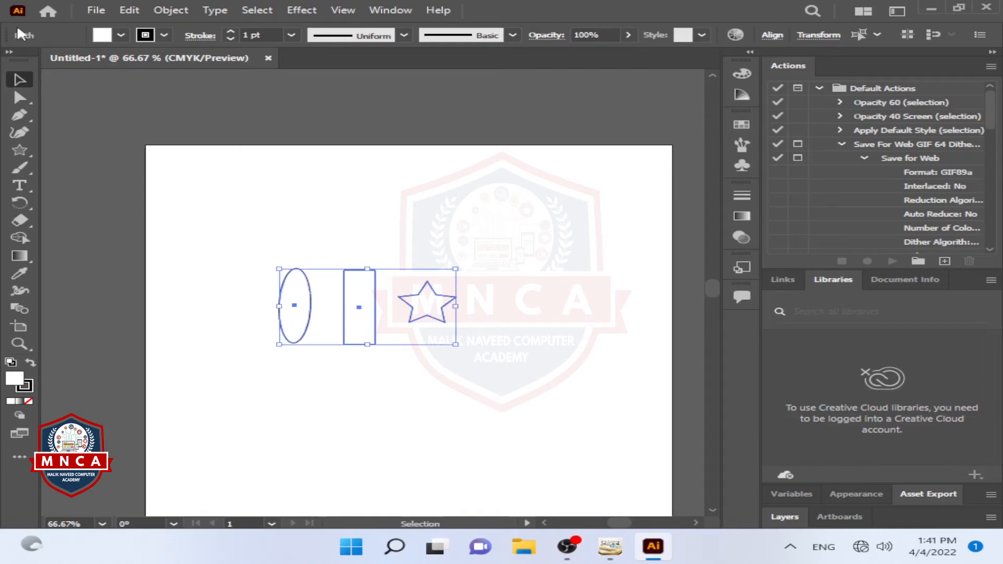
click(169, 9)
mouse_move(236, 22)
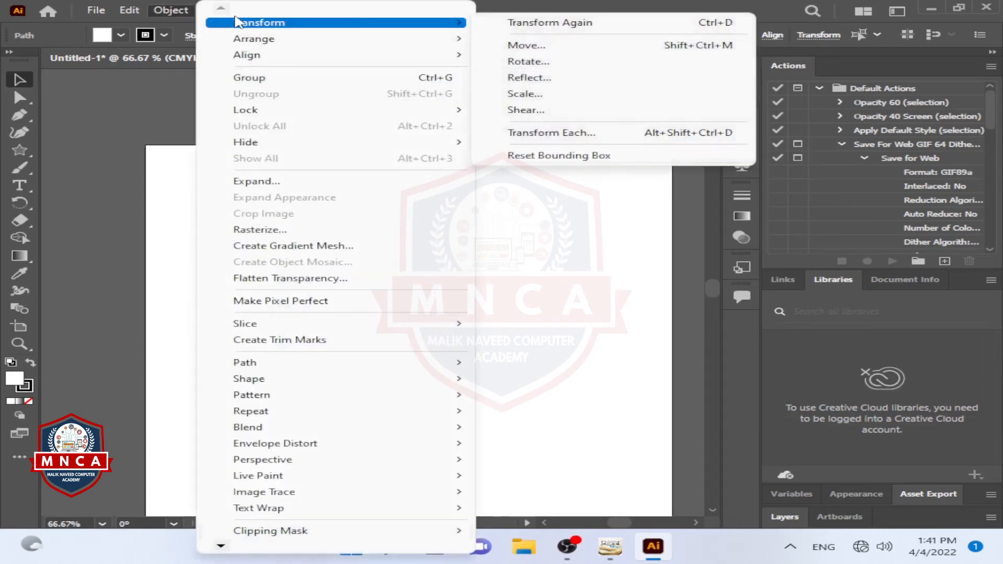
click(538, 135)
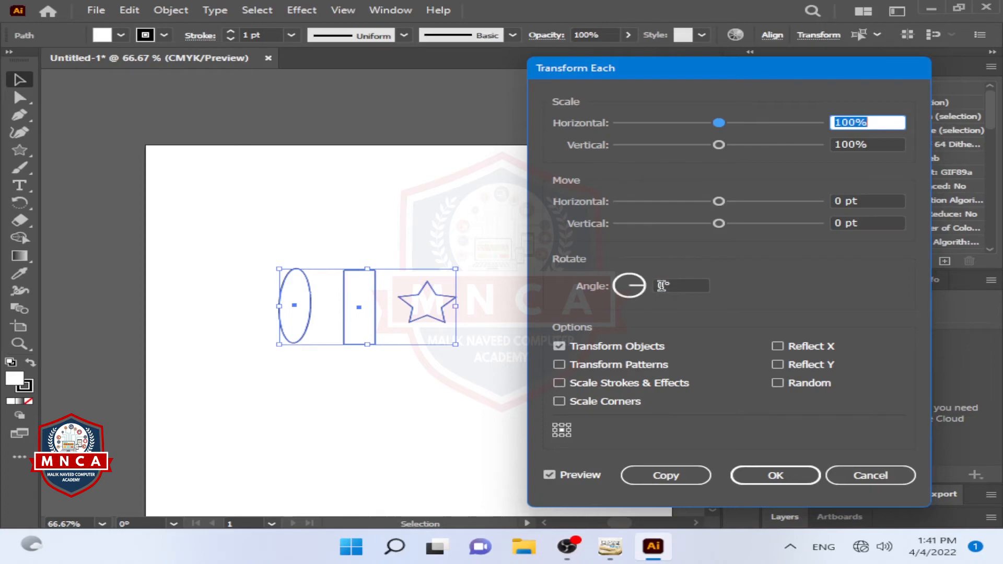
Try several rotation angles for the three shapes, set the angle to 30°, and compare with the preview off and on.
click(641, 278)
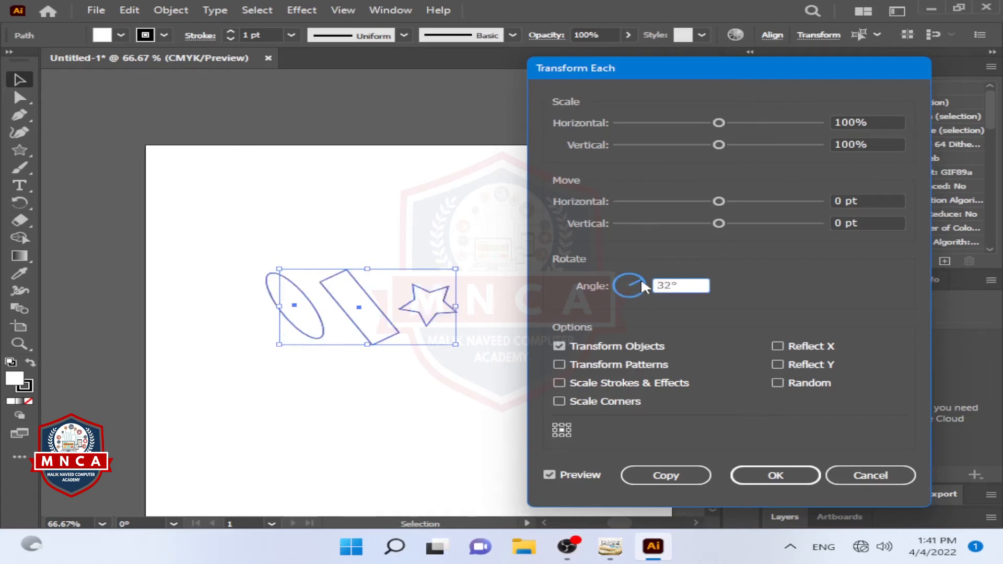
drag(634, 283, 639, 294)
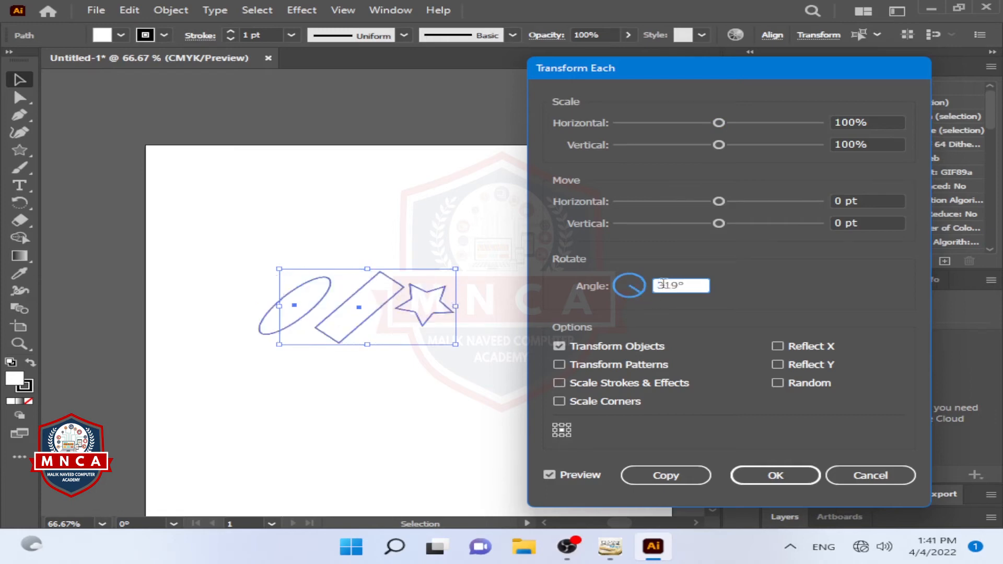
drag(699, 284, 613, 299)
text(60)
key(BackSpace)
key(BackSpace)
text(30)
click(549, 476)
click(548, 475)
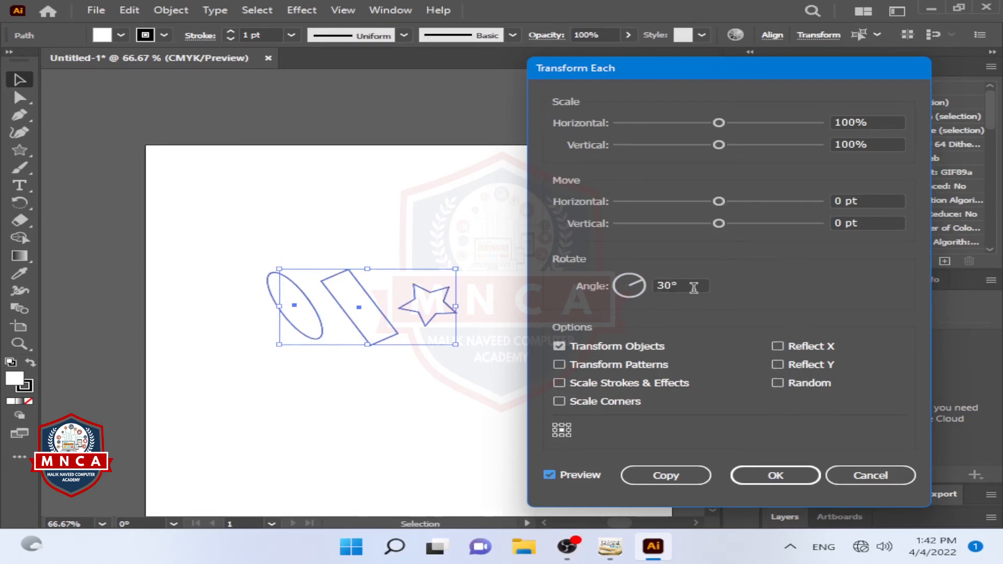
Turn on Random with a 343° angle, and set the scale to 105% horizontal and 9% vertical.
click(777, 382)
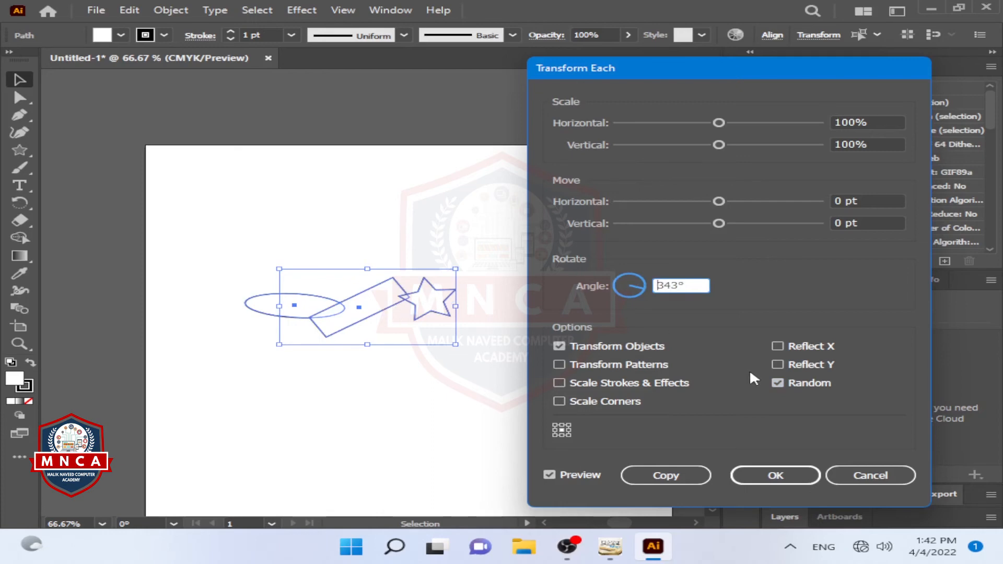
click(778, 384)
drag(714, 122, 786, 123)
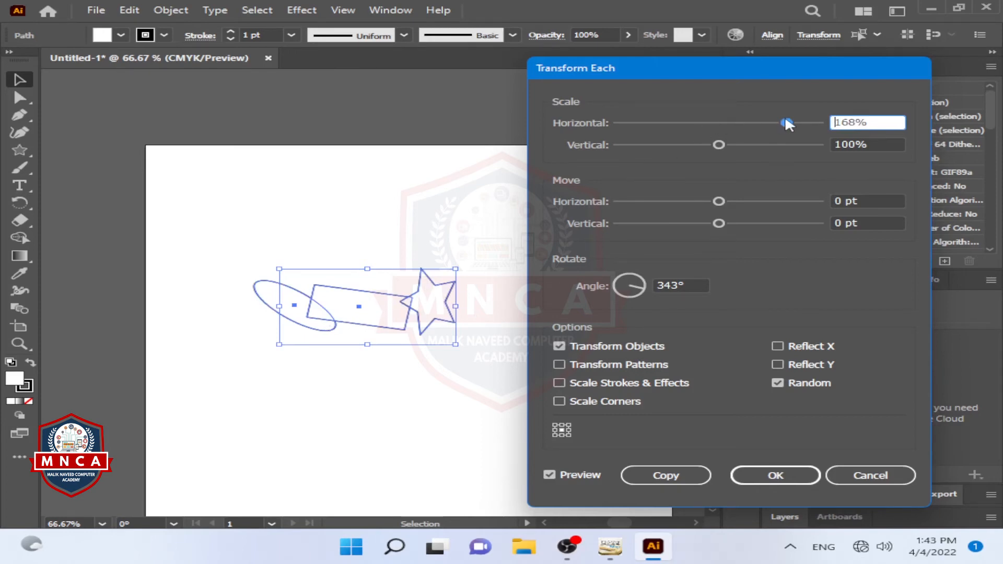
drag(787, 123, 807, 145)
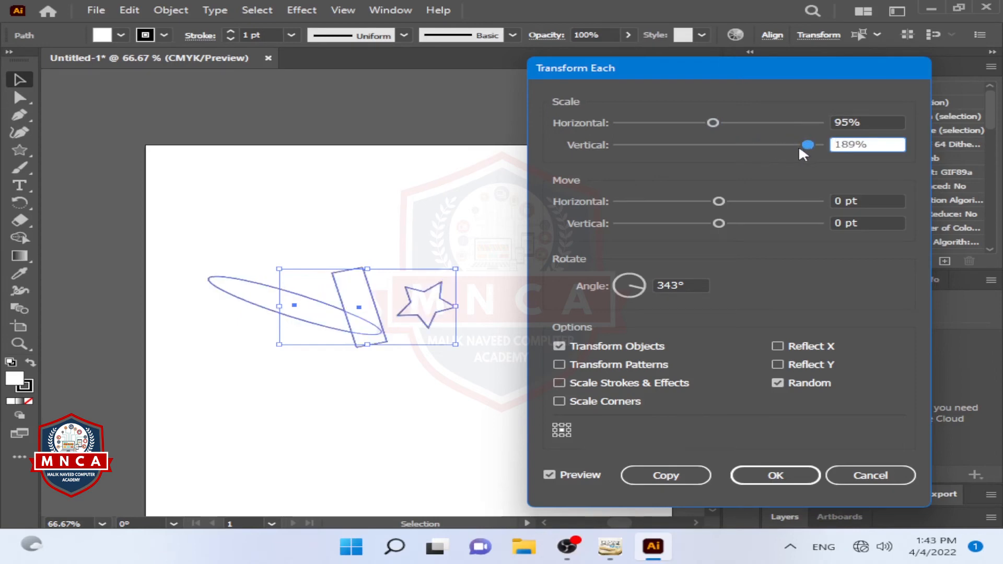
drag(659, 149, 724, 123)
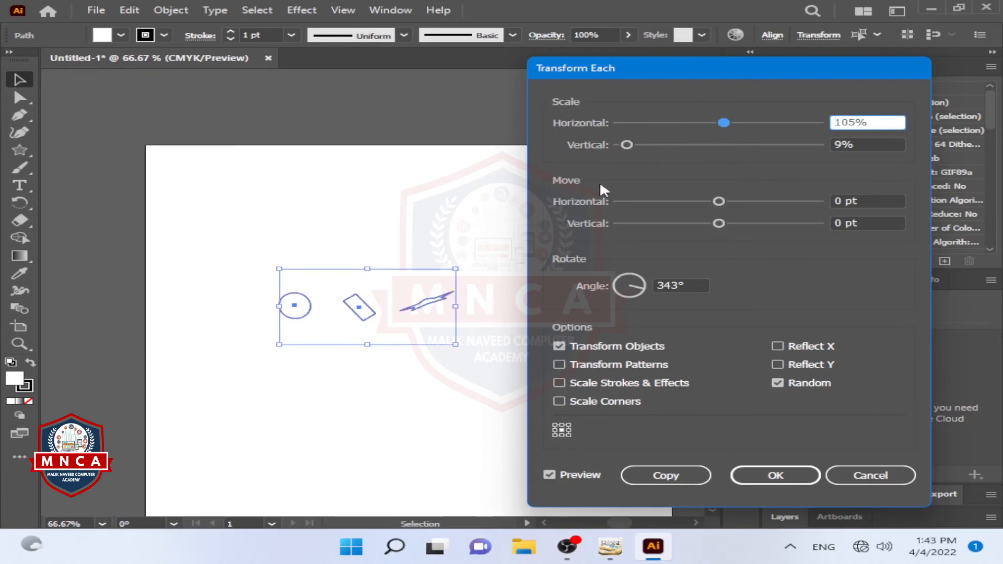
Set the move to 16 pt horizontal and 29 pt vertical, create a transformed copy of the shapes, and undo it.
drag(718, 201, 751, 223)
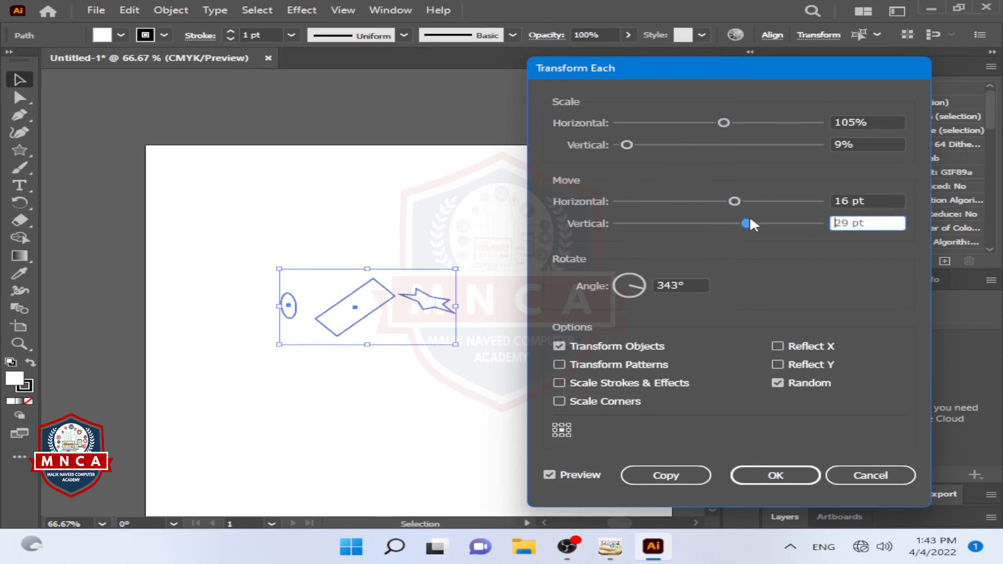
click(668, 476)
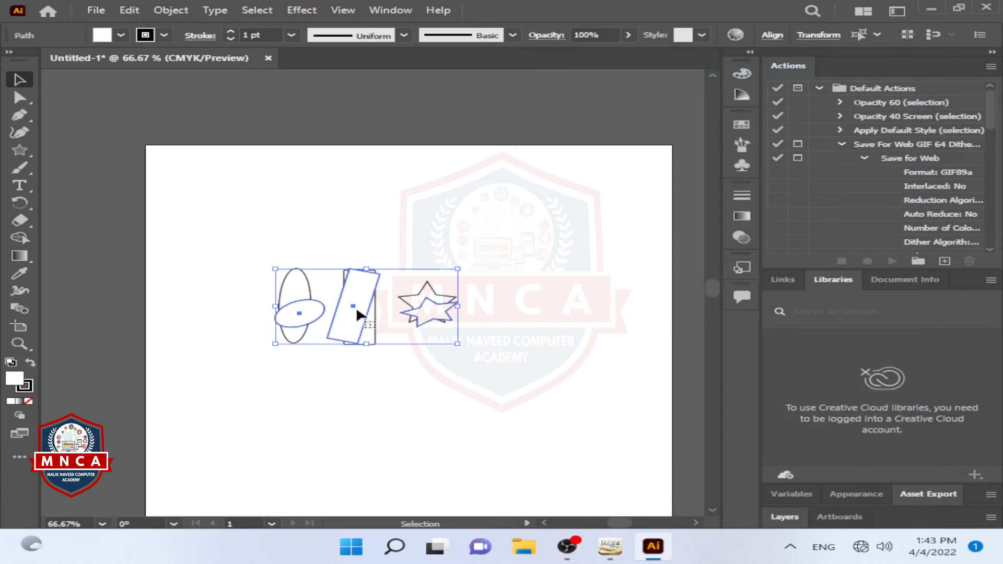
key(ctrl+z)
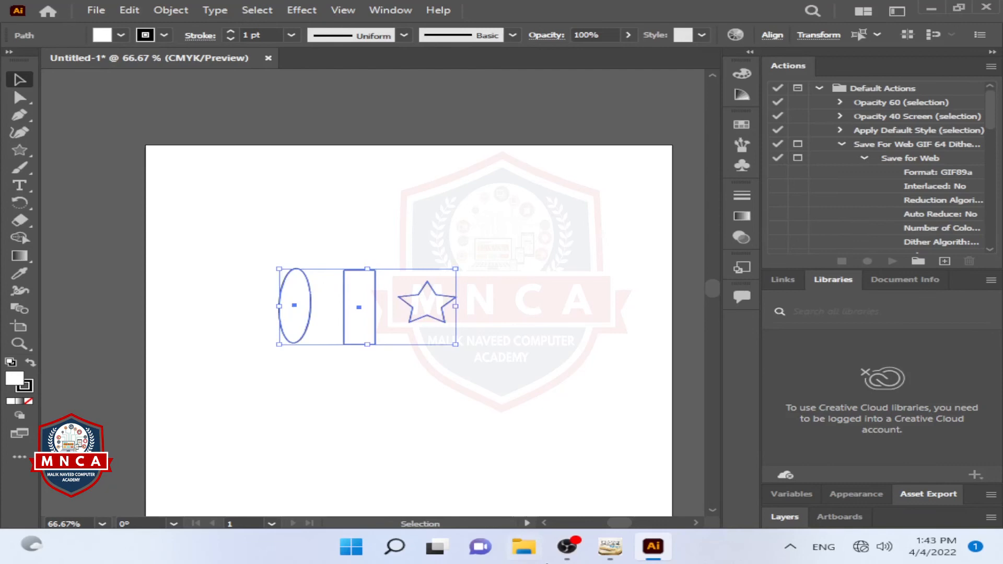
Switch to the InPage notes, examine the passage on the Constrain Angle preference, and return to Illustrator.
click(610, 549)
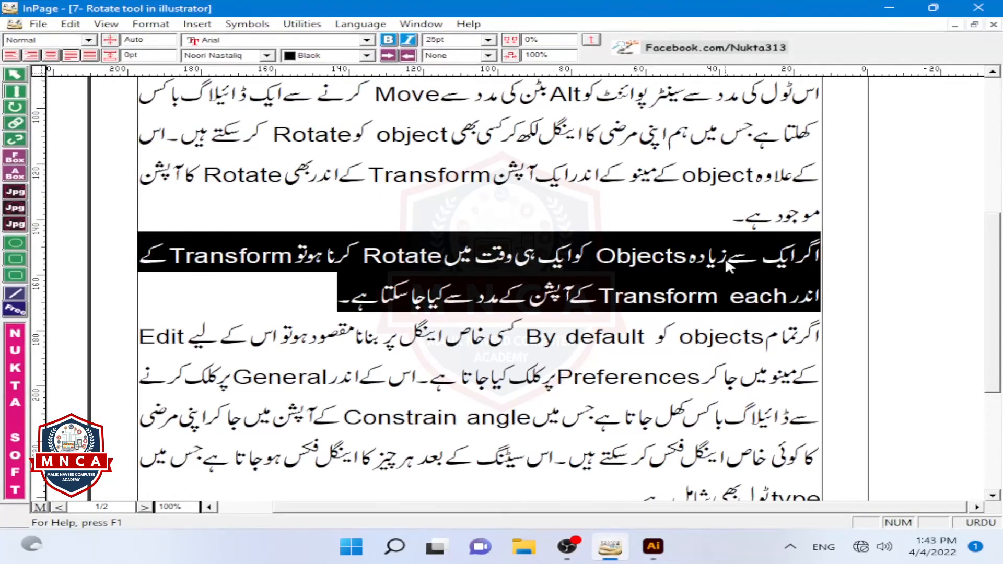
click(813, 346)
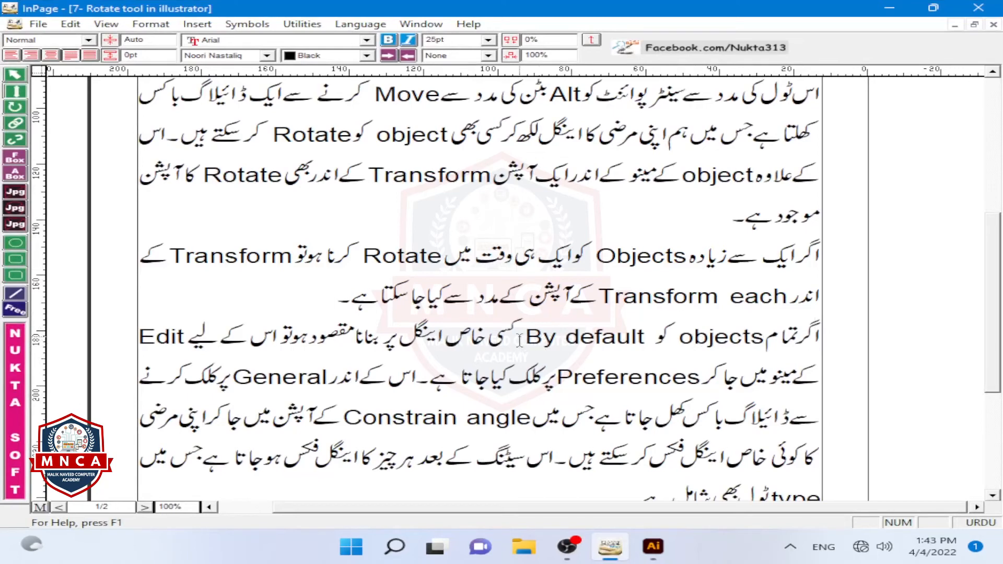
double_click(368, 335)
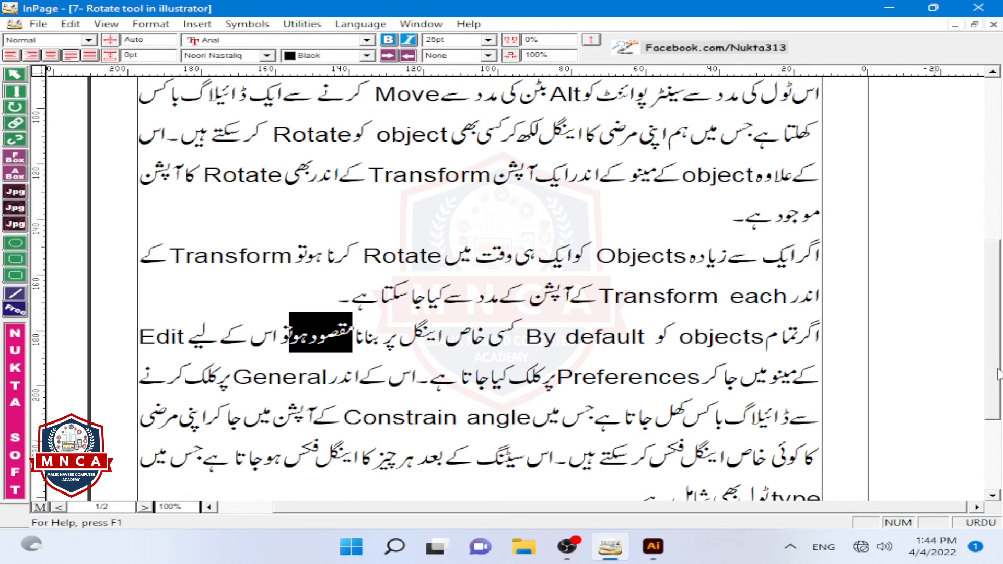
scroll(697, 441, down, 2)
drag(620, 441, 873, 395)
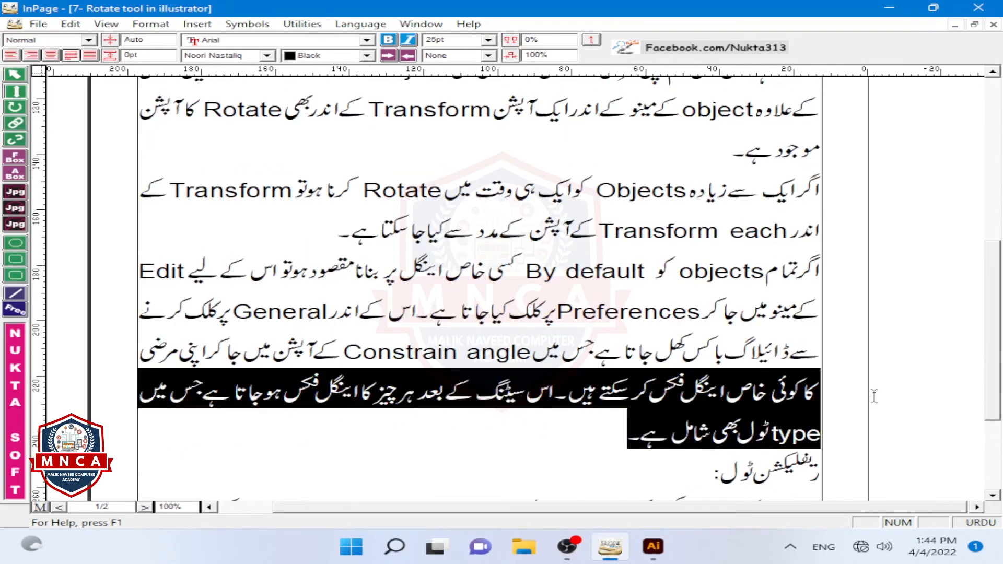
click(890, 8)
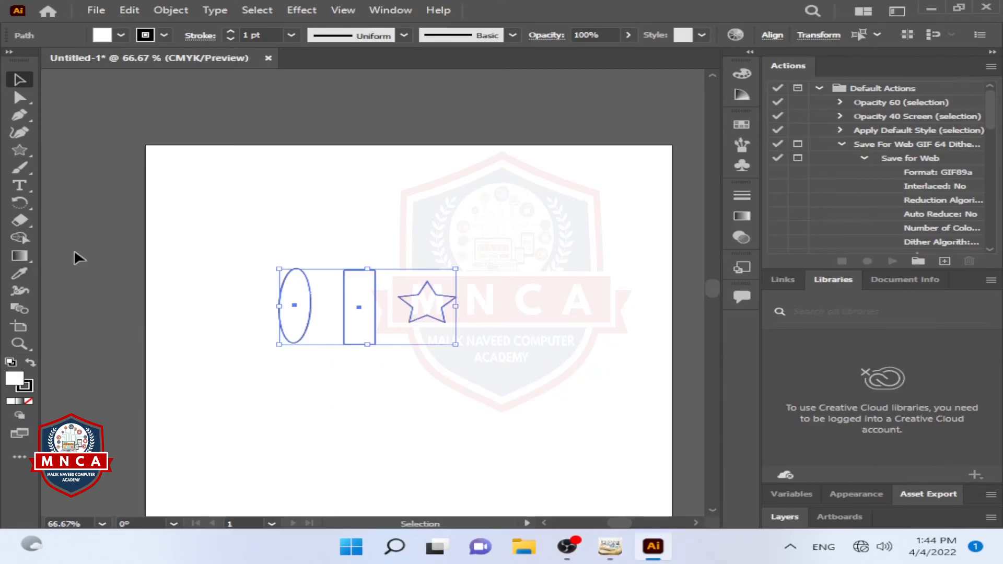
Delete the ellipse, rectangle and star, and draw a new upright rectangle in the upper middle of the artboard.
key(Delete)
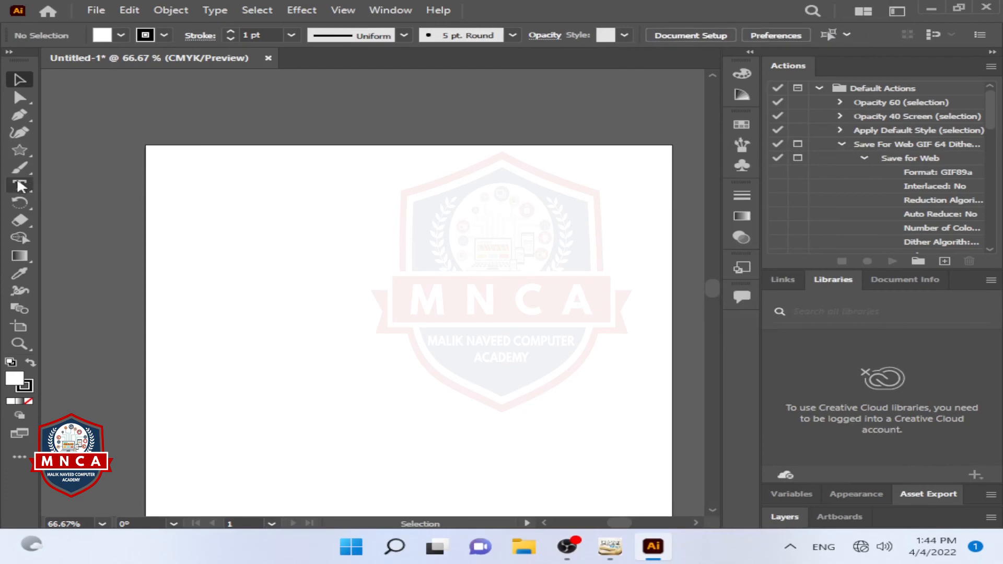
click(21, 148)
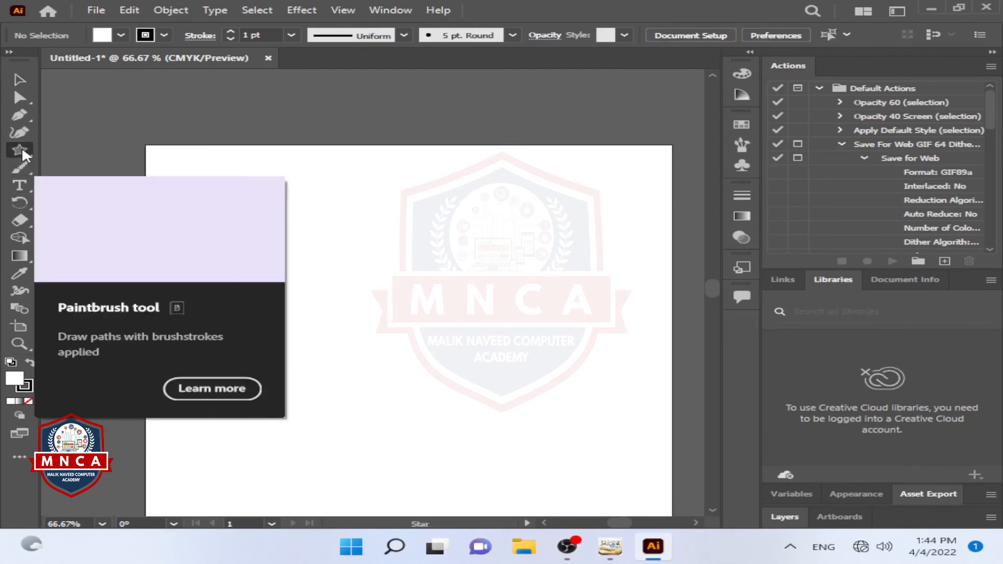
click(90, 154)
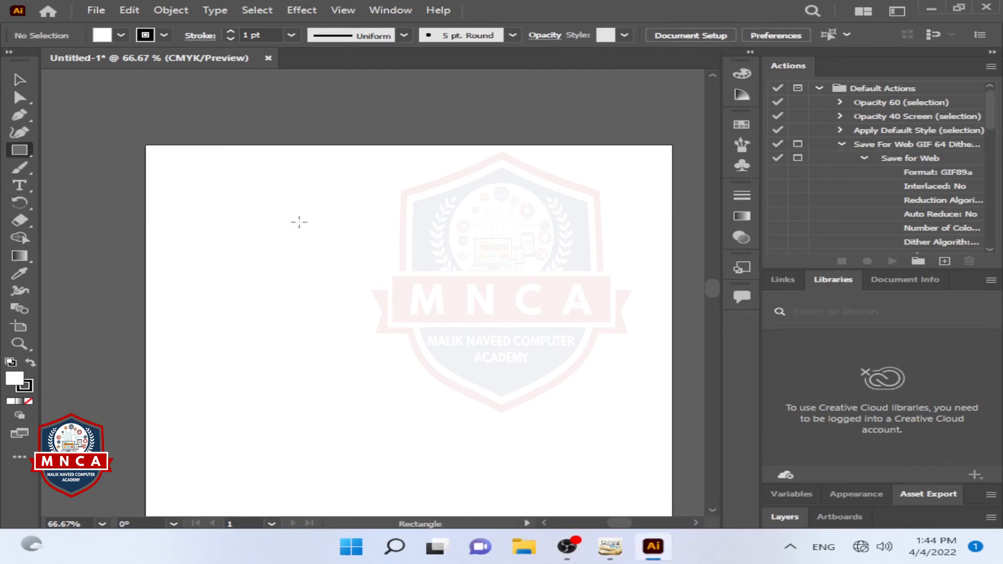
drag(299, 222, 385, 328)
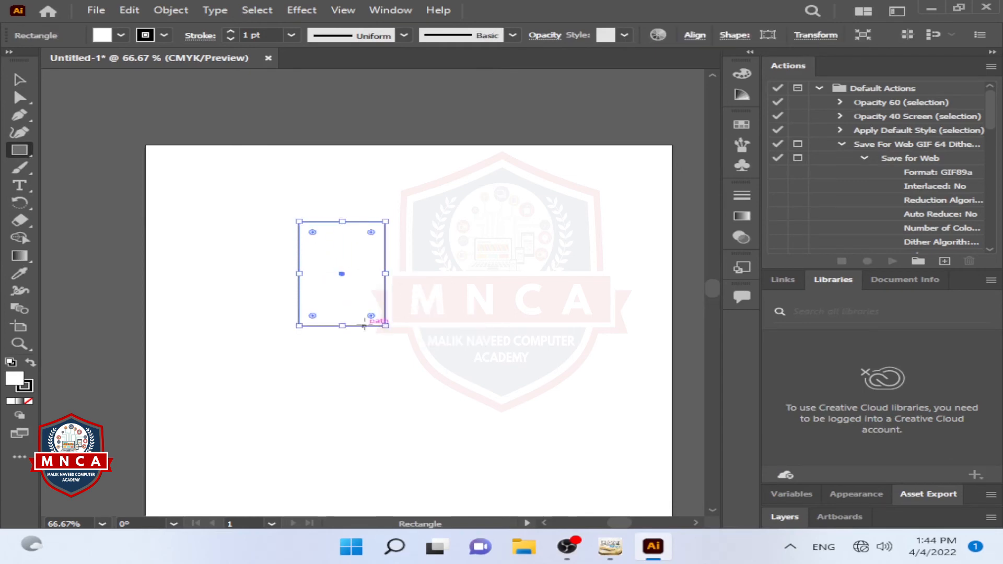
Set the Constrain Angle to 30° in the General preferences.
click(130, 10)
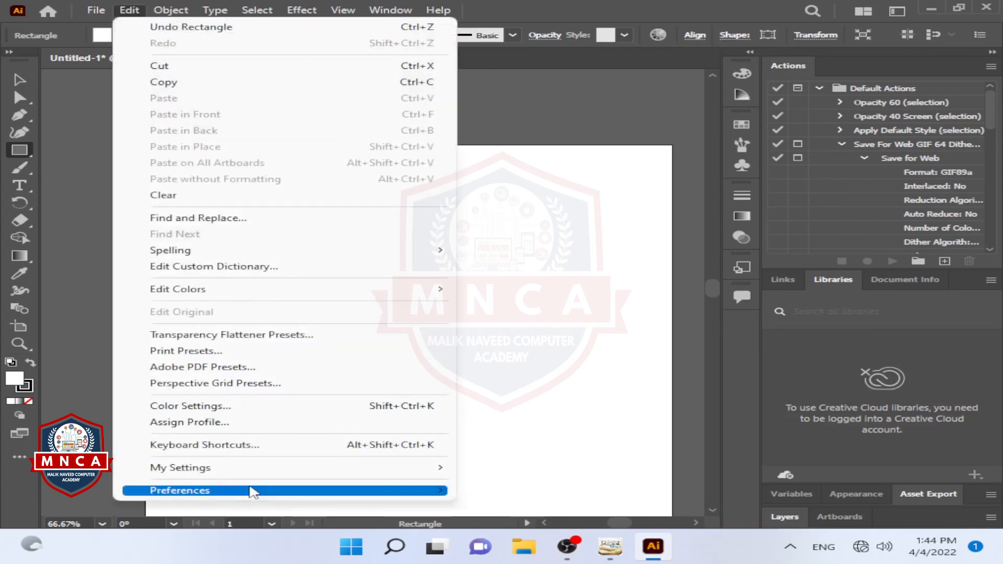
mouse_move(289, 494)
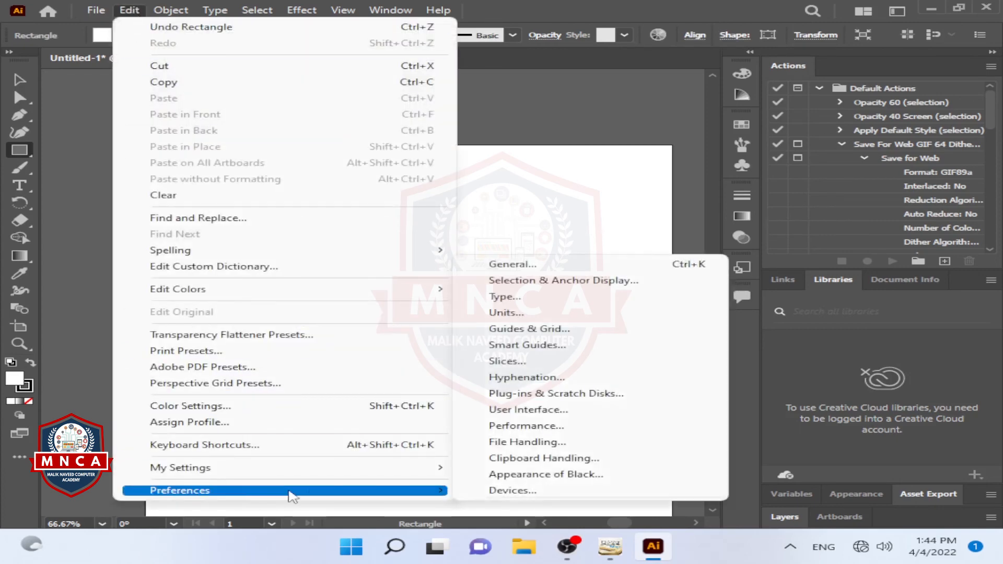
click(521, 268)
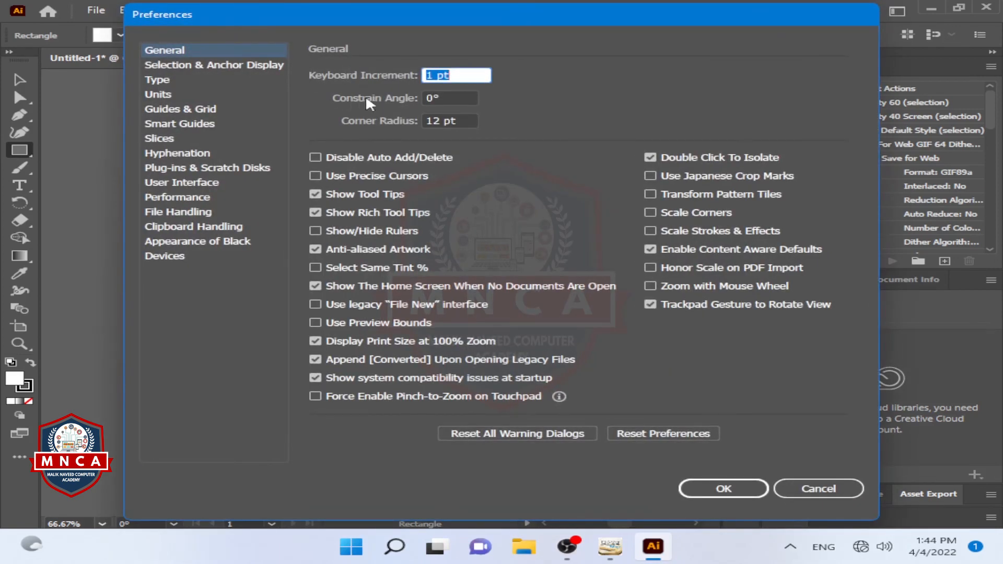
double_click(424, 98)
text(30)
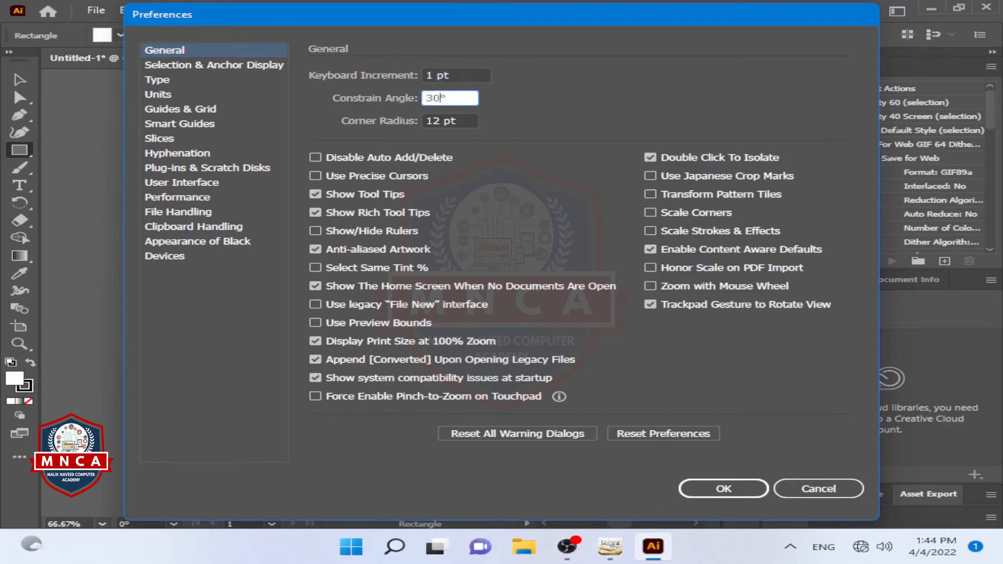
click(720, 489)
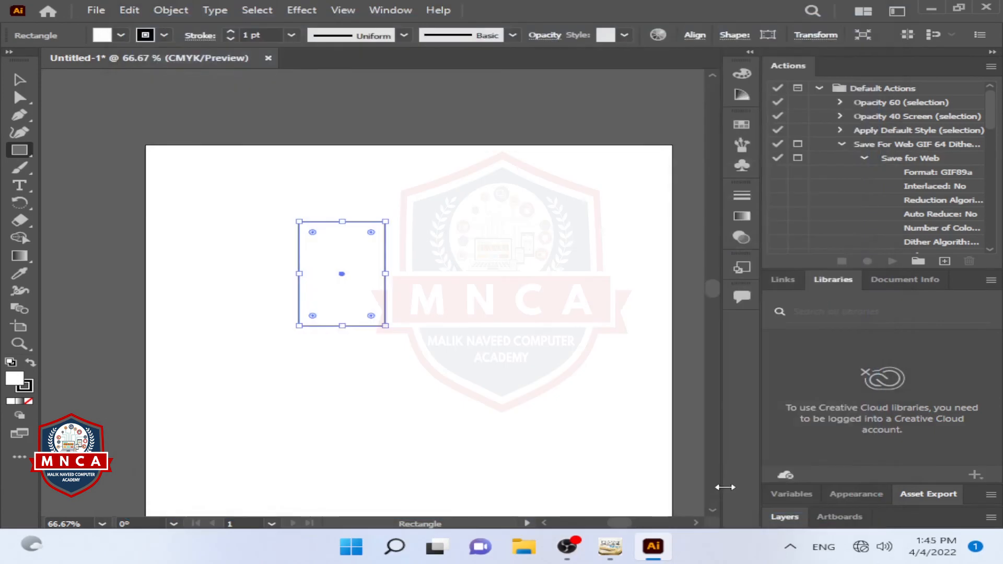